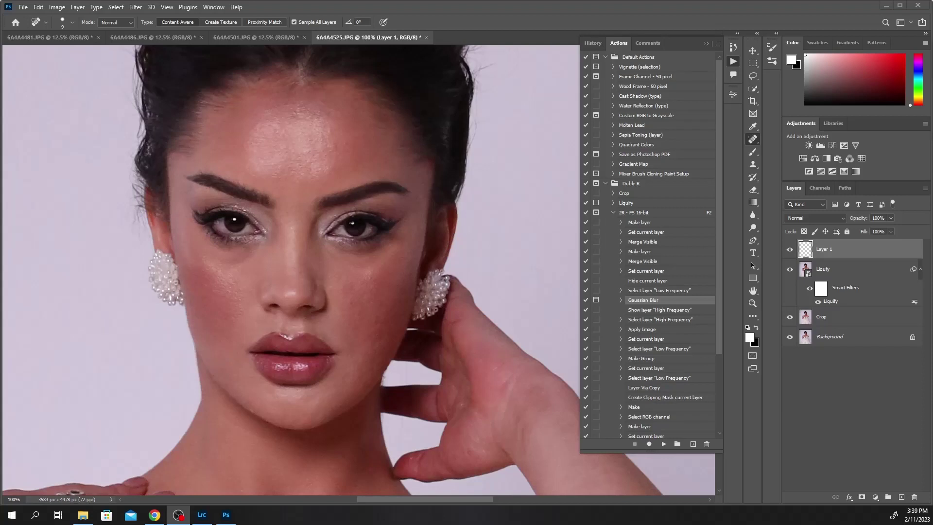
Run the 2R - FS 16-bit frequency-separation action from the Actions panel on the portrait.
scroll(306, 226, "down", 2)
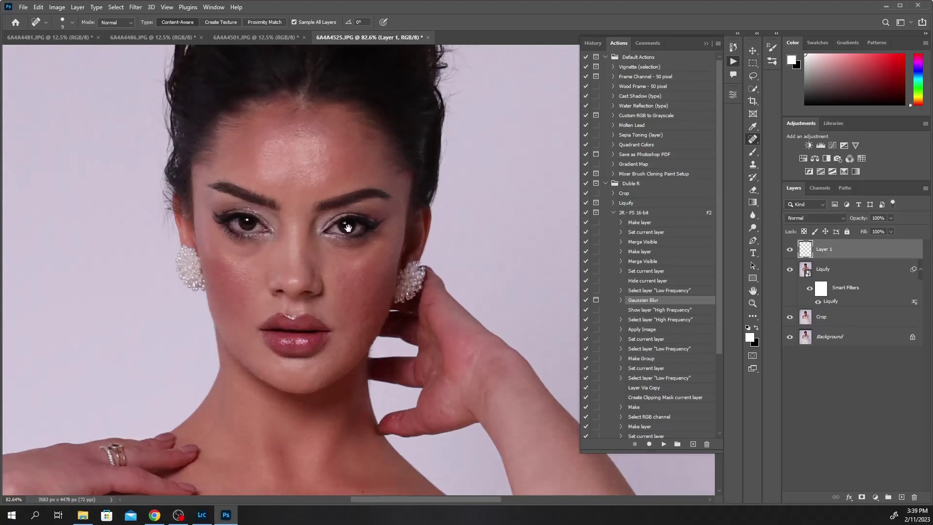
left_click_drag(348, 227, 419, 207)
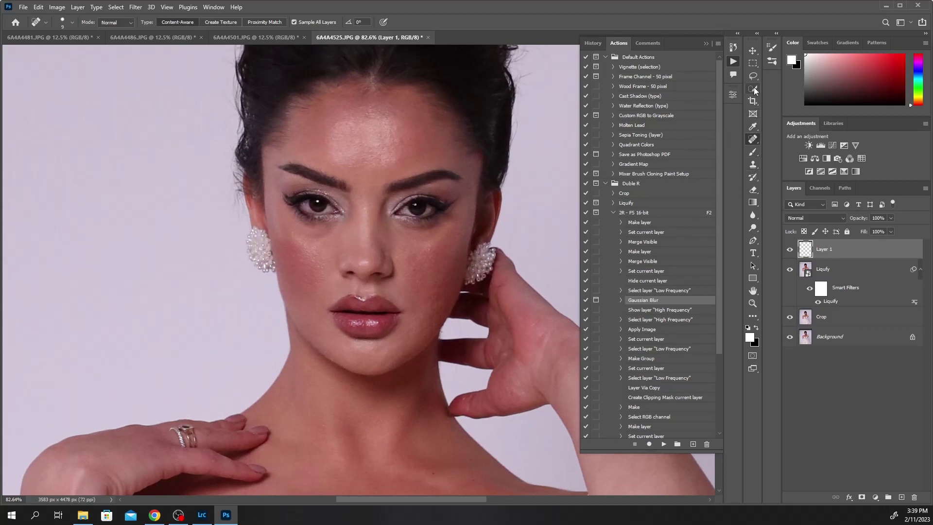
left_click(613, 213)
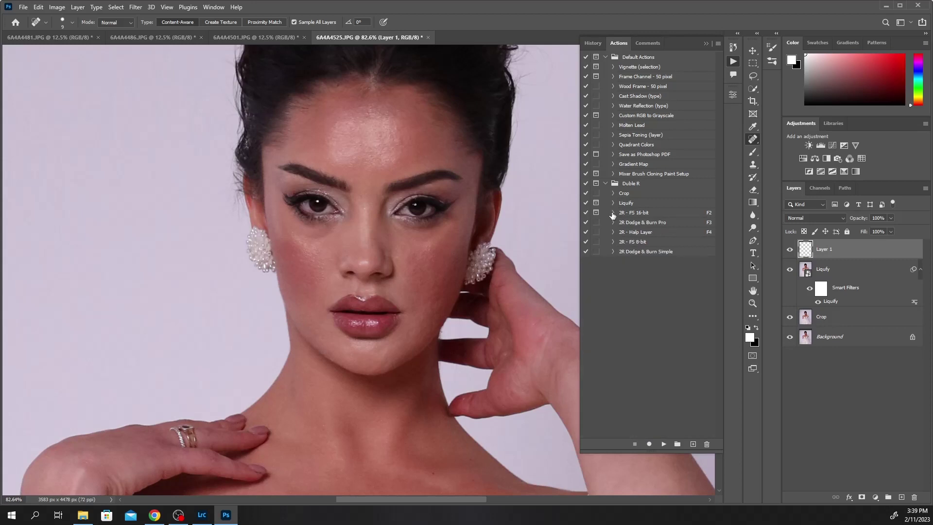
left_click(698, 214)
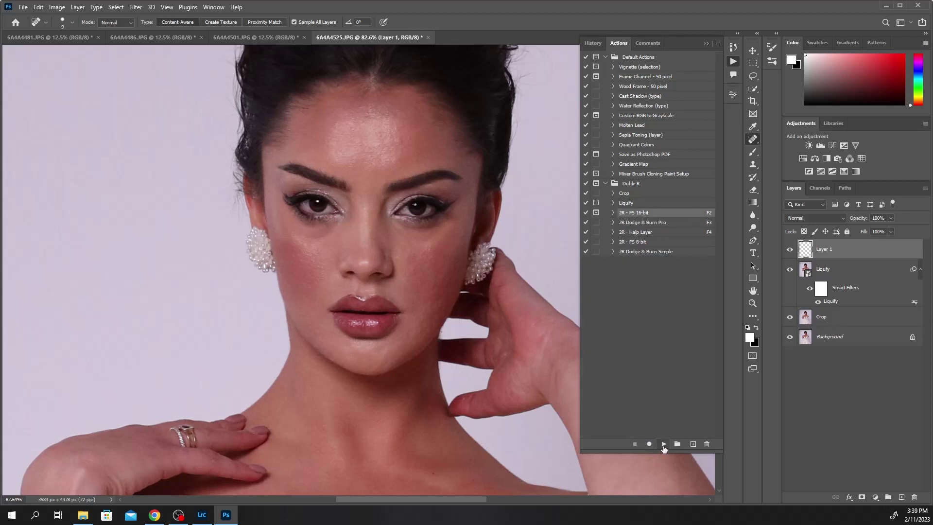
left_click(663, 443)
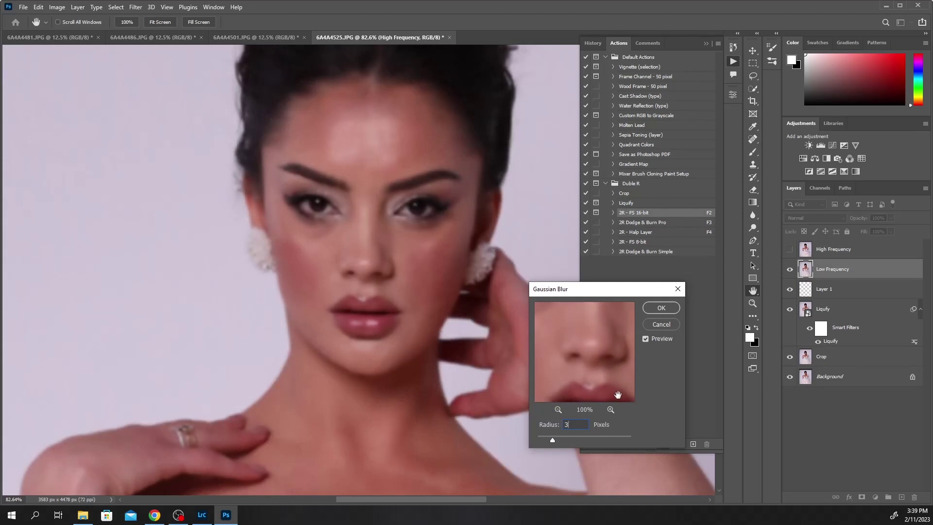
Accept the 3-pixel Gaussian Blur so the action finishes, then switch to the Brush Tool.
left_click(661, 311)
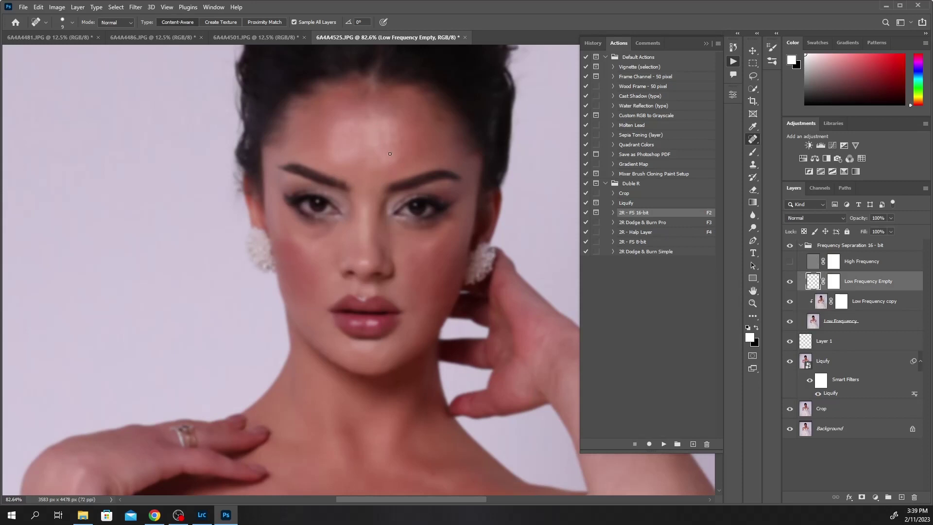
right_click(753, 153)
left_click(767, 164)
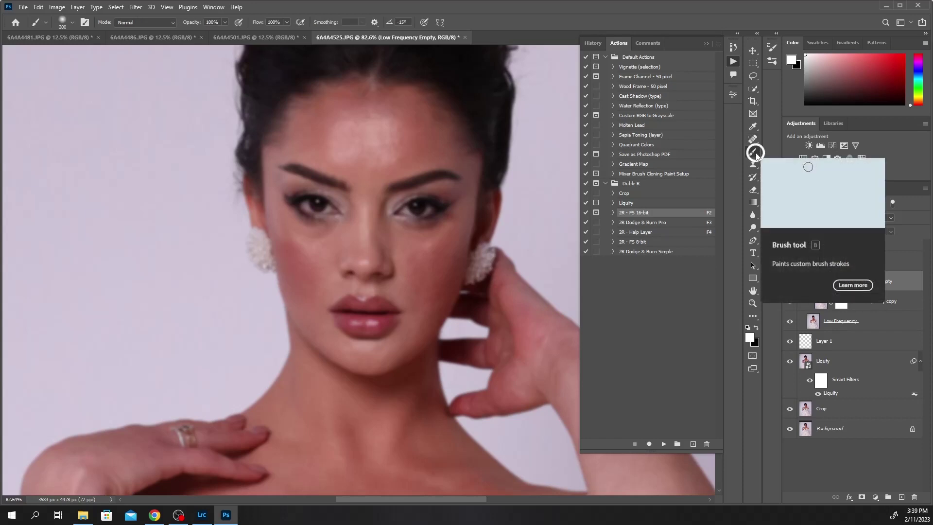
Switch to the Mixer Brush and blend the forehead, brow and temple skin, resizing as needed.
right_click(757, 154)
left_click(793, 180)
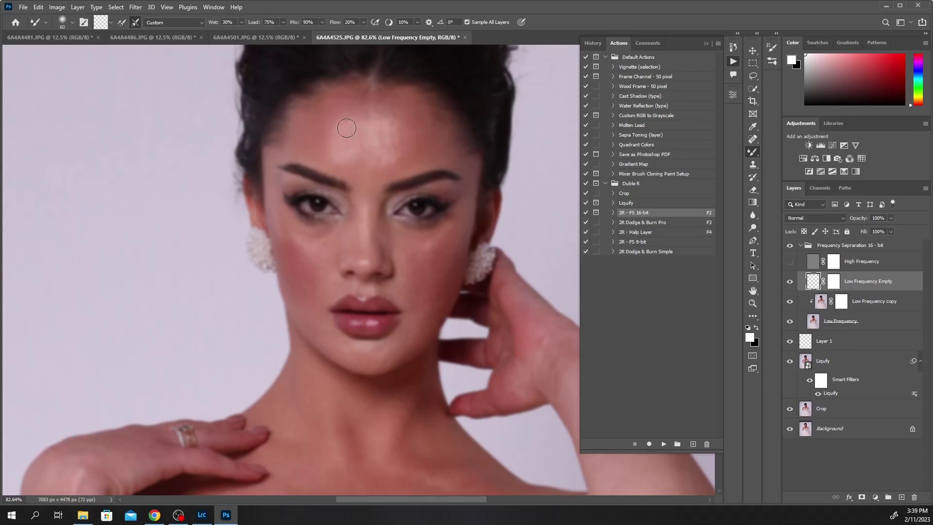
key("bracketright")
key("bracketright")
key("bracketright")
left_click_drag(330, 132, 429, 144)
key("bracketleft")
key("bracketleft")
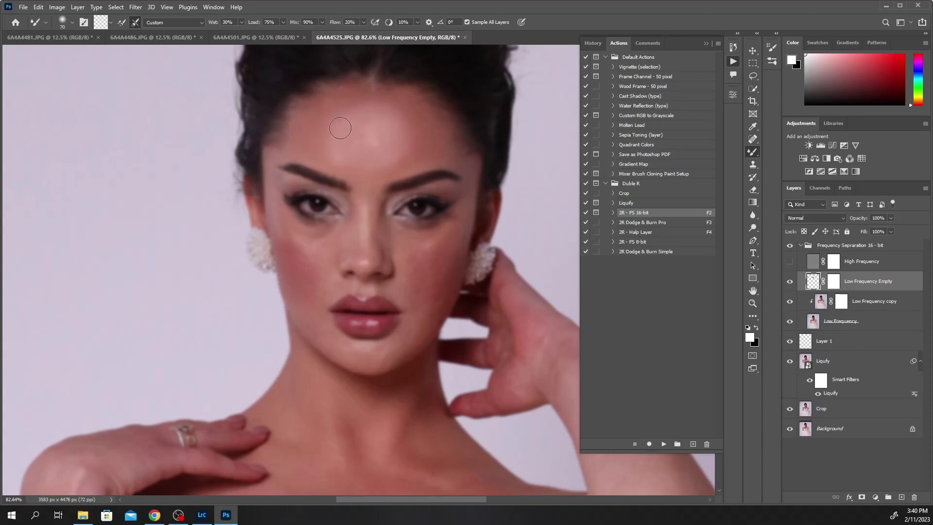
key("bracketright")
key("bracketright")
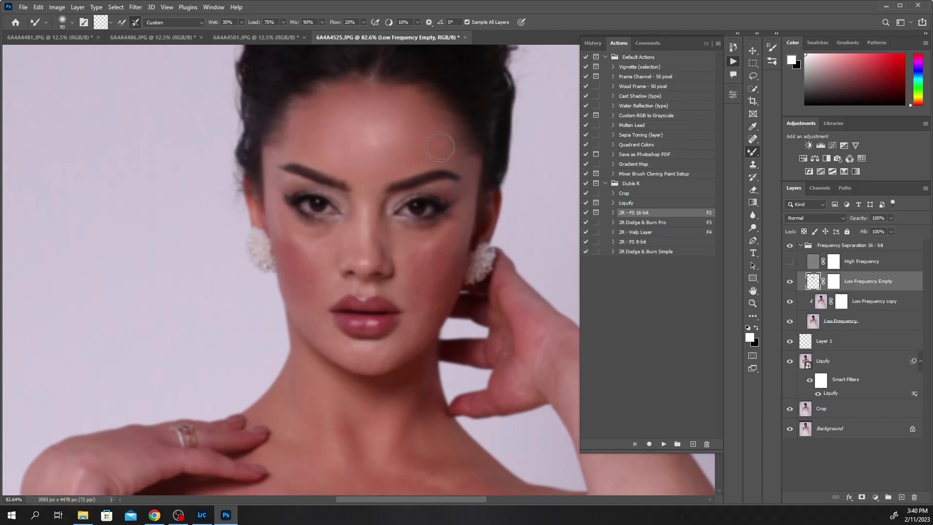
key("bracketleft")
key("bracketleft")
key("bracketleft")
key("bracketright")
key("bracketleft")
key("bracketleft")
key("bracketleft")
key("bracketright")
key("bracketright")
key("bracketright")
key("bracketright")
key("bracketright")
key("bracketleft")
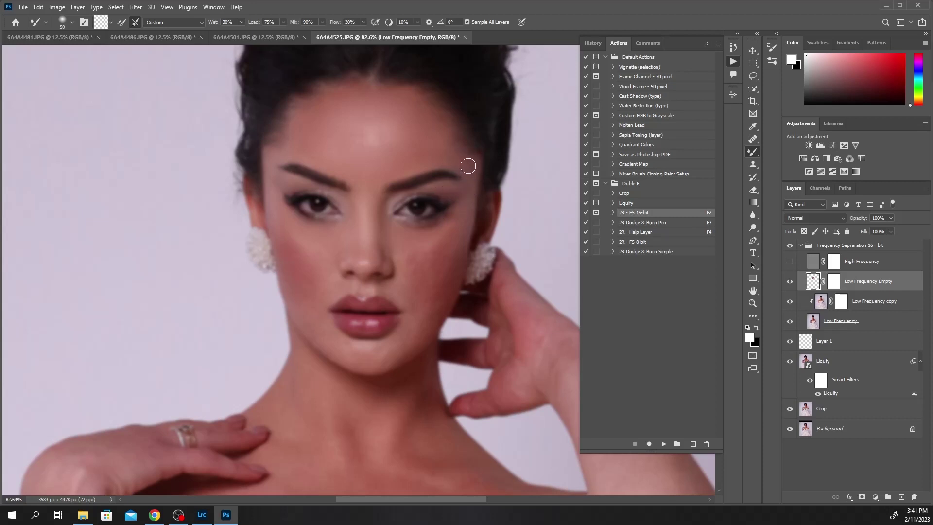
Keep blending the cheeks and skin around the lips with the Mixer Brush, then zoom out.
key("bracketright")
key("bracketright")
key("bracketright")
key("bracketleft")
key("bracketleft")
key("bracketright")
key("bracketright")
key("bracketright")
key("bracketleft")
key("bracketleft")
key("bracketright")
key("bracketright")
key("bracketleft")
key("bracketleft")
key("bracketleft")
key("ctrl+minus")
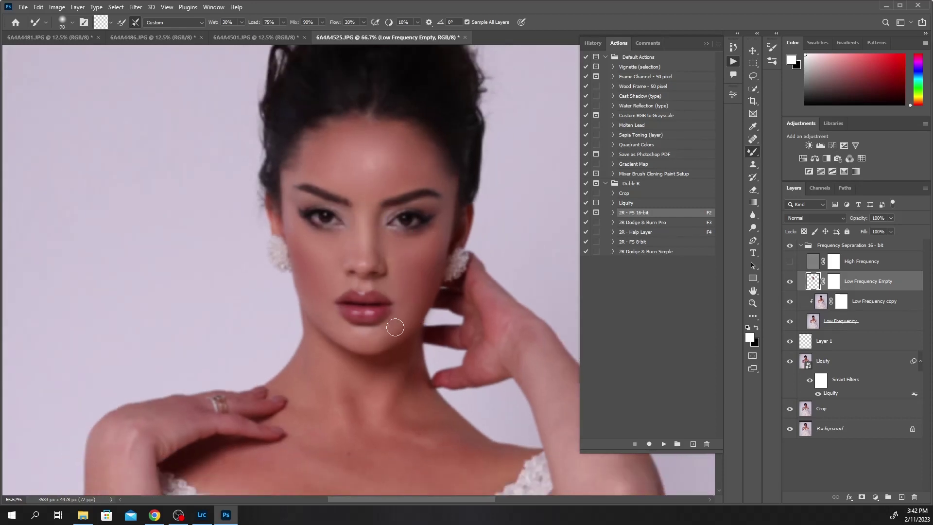
key("bracketright")
key("bracketright")
key("bracketright")
key("bracketright")
Pan down to the chest and smooth the upper arm and finger skin.
left_click_drag(380, 298, 382, 110)
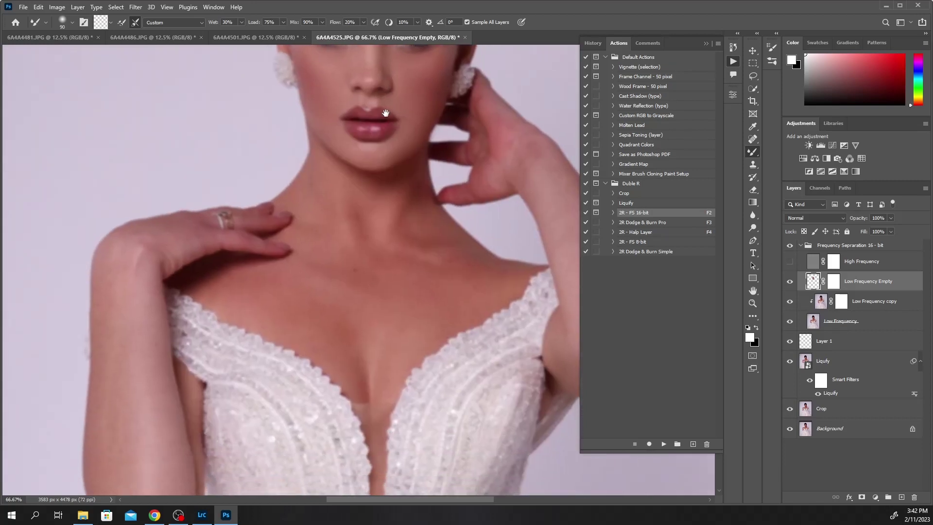
left_click_drag(360, 202, 393, 92)
mouse_move(169, 223)
left_mouse_down()
mouse_move(175, 286)
mouse_move(162, 191)
mouse_move(141, 273)
mouse_move(141, 167)
mouse_move(139, 354)
mouse_move(142, 377)
mouse_move(143, 308)
mouse_move(151, 423)
mouse_move(191, 327)
mouse_move(193, 381)
mouse_move(167, 219)
mouse_move(179, 127)
mouse_move(214, 129)
mouse_move(219, 115)
left_mouse_up()
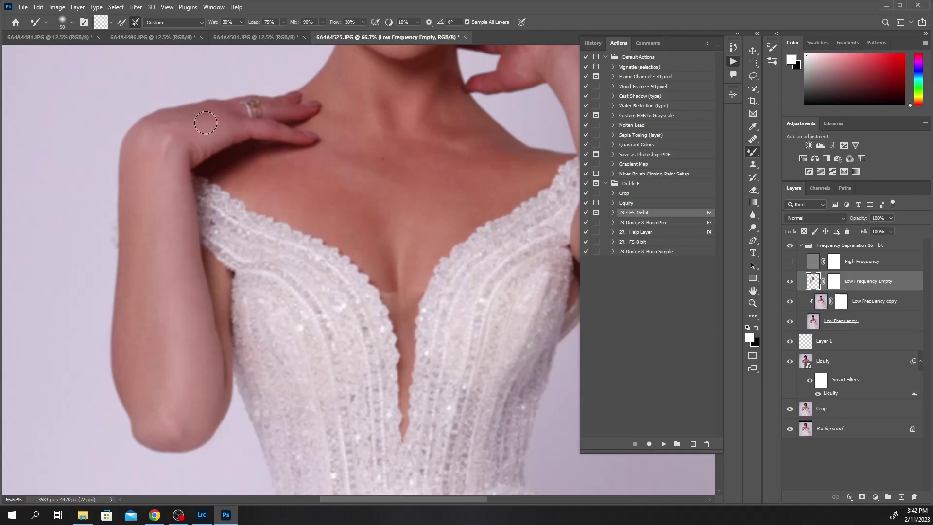
key("bracketleft")
key("bracketleft")
key("bracketleft")
key("bracketleft")
key("bracketleft")
mouse_move(277, 131)
left_mouse_down()
mouse_move(267, 111)
mouse_move(299, 107)
mouse_move(284, 102)
left_mouse_up()
Smooth the upper chest, the left forearm and the shadowed skin below the hand.
mouse_move(431, 141)
left_mouse_down()
mouse_move(408, 151)
mouse_move(433, 176)
left_mouse_up()
key("bracketright")
key("bracketright")
key("bracketright")
mouse_move(137, 320)
left_mouse_down()
mouse_move(131, 272)
mouse_move(132, 352)
mouse_move(144, 377)
left_mouse_up()
key("bracketright")
key("bracketright")
key("bracketright")
left_click_drag(262, 190, 248, 167)
left_click_drag(298, 167, 250, 170)
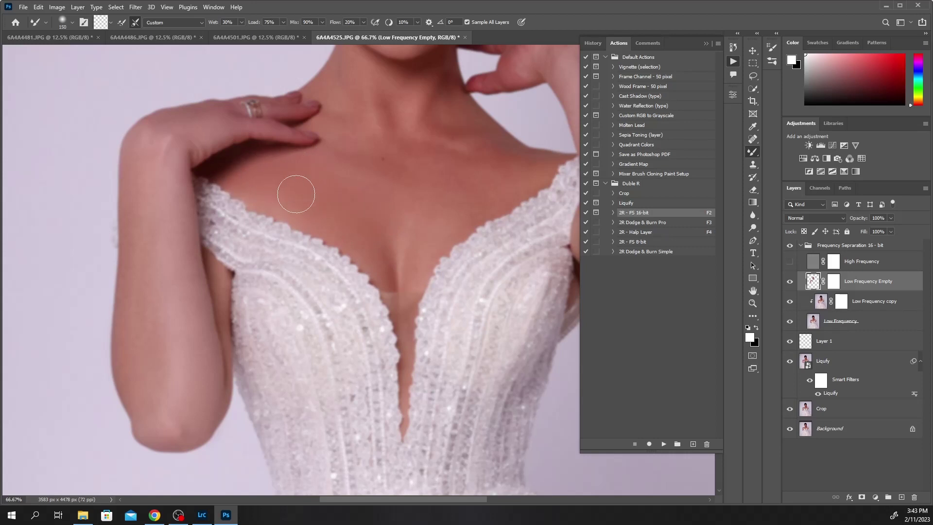
Blend the neck skin, then toggle Low Frequency Empty off and on to compare.
key("bracketleft")
key("bracketleft")
key("bracketleft")
key("bracketright")
key("bracketright")
key("bracketright")
key("bracketleft")
key("bracketleft")
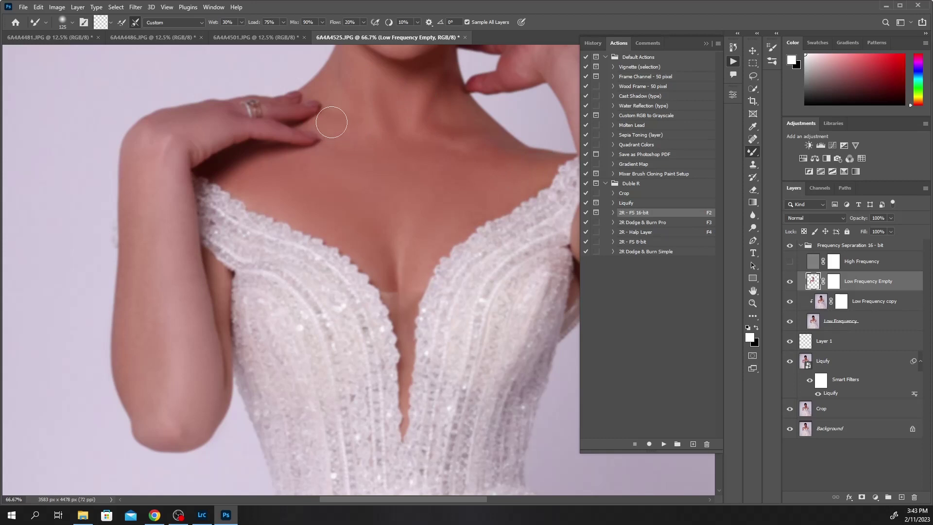
key("bracketleft")
left_click(790, 282)
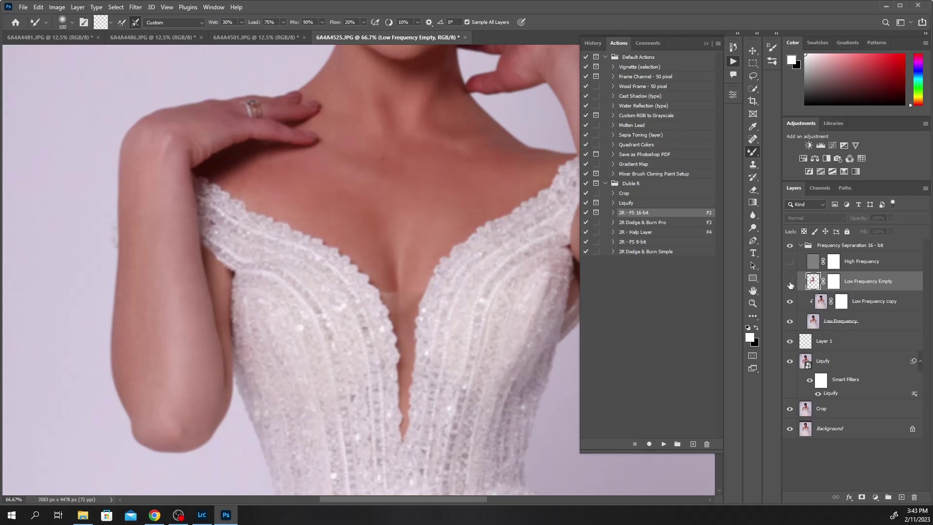
left_click(790, 283)
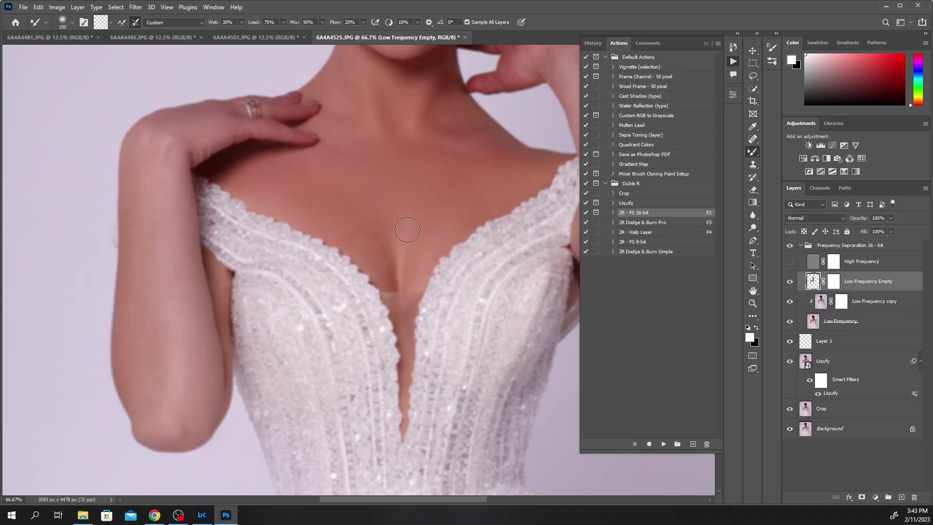
left_click_drag(432, 141, 369, 260)
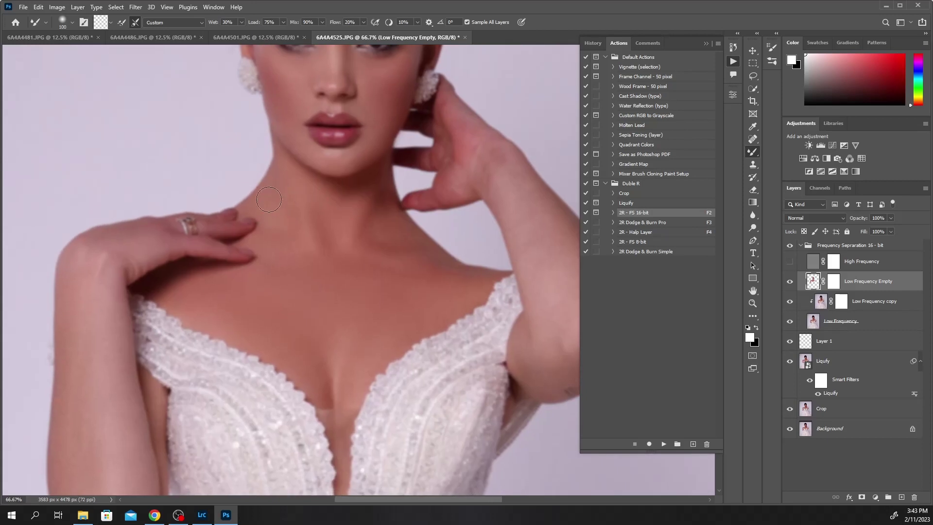
Smooth the raised forearm, elbow, wrist, hand and the skin between nose and lips.
scroll(423, 228, "right", 3)
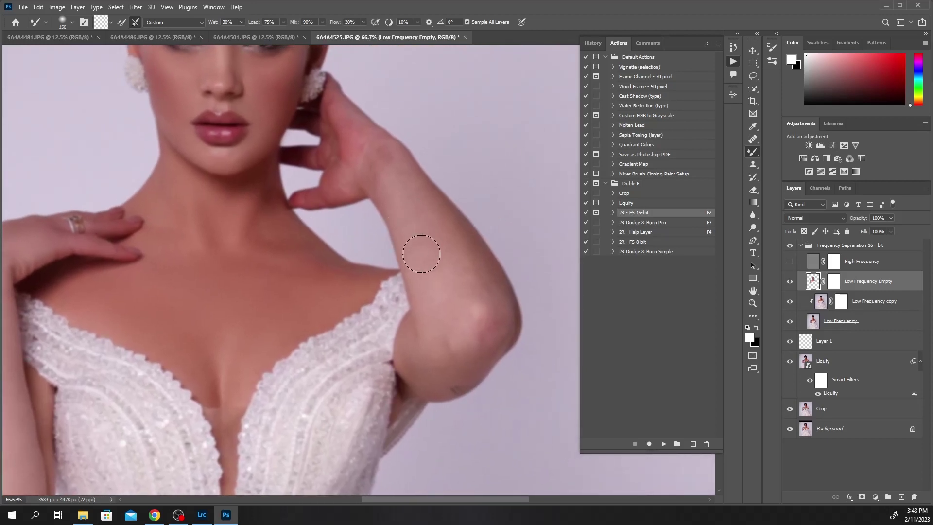
key("bracketright")
key("bracketright")
key("bracketright")
mouse_move(421, 230)
left_mouse_down()
mouse_move(454, 271)
mouse_move(426, 246)
mouse_move(481, 281)
left_mouse_up()
key("bracketleft")
key("bracketleft")
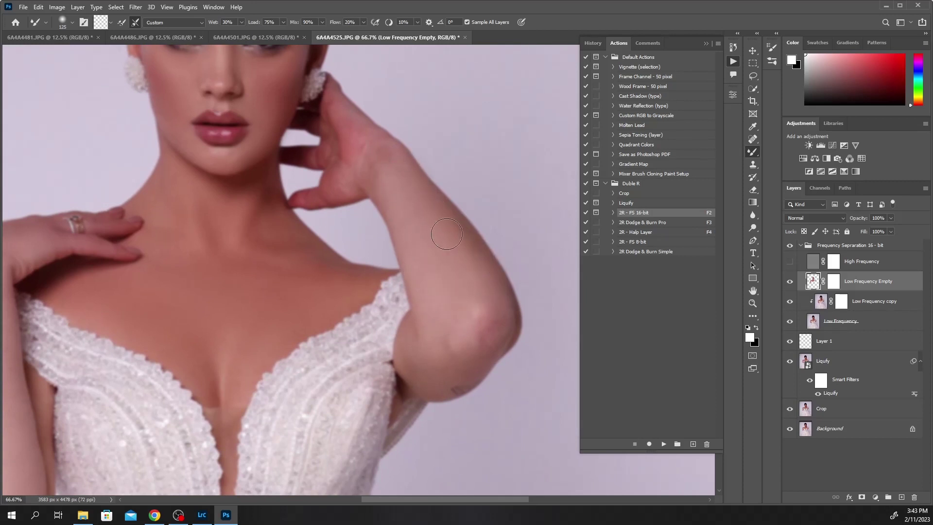
mouse_move(475, 353)
left_mouse_down()
mouse_move(491, 348)
mouse_move(422, 364)
mouse_move(429, 385)
mouse_move(444, 377)
mouse_move(448, 317)
mouse_move(479, 306)
mouse_move(471, 348)
mouse_move(452, 362)
mouse_move(486, 333)
left_mouse_up()
key("bracketleft")
mouse_move(382, 154)
left_mouse_down()
mouse_move(383, 190)
mouse_move(356, 136)
mouse_move(344, 187)
mouse_move(362, 149)
mouse_move(341, 130)
left_mouse_up()
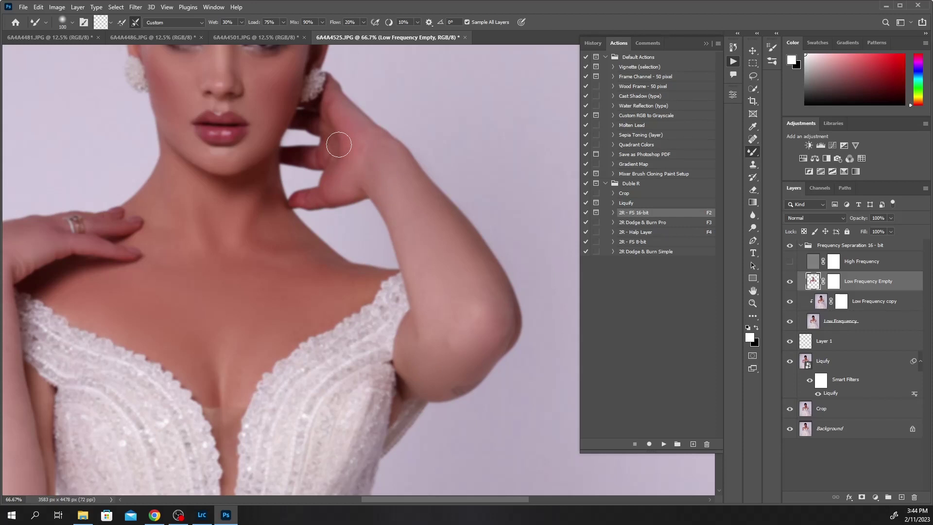
key("bracketleft")
key("bracketleft")
key("bracketleft")
mouse_move(245, 103)
left_mouse_down()
mouse_move(258, 125)
mouse_move(249, 85)
mouse_move(277, 89)
mouse_move(285, 79)
left_mouse_up()
Collapse the Frequency Separation group and run the 2R Dodge & Burn Simple action.
left_click(814, 252)
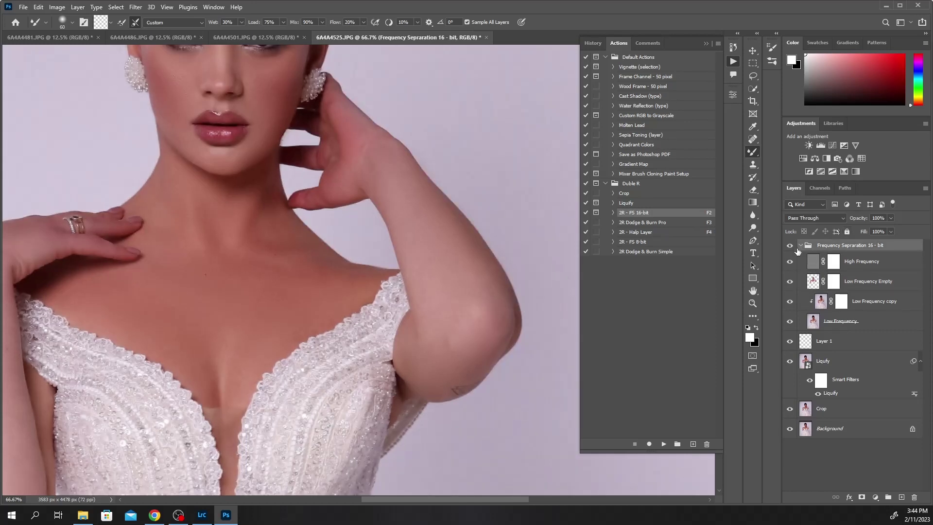
left_click(799, 246)
left_click(660, 224)
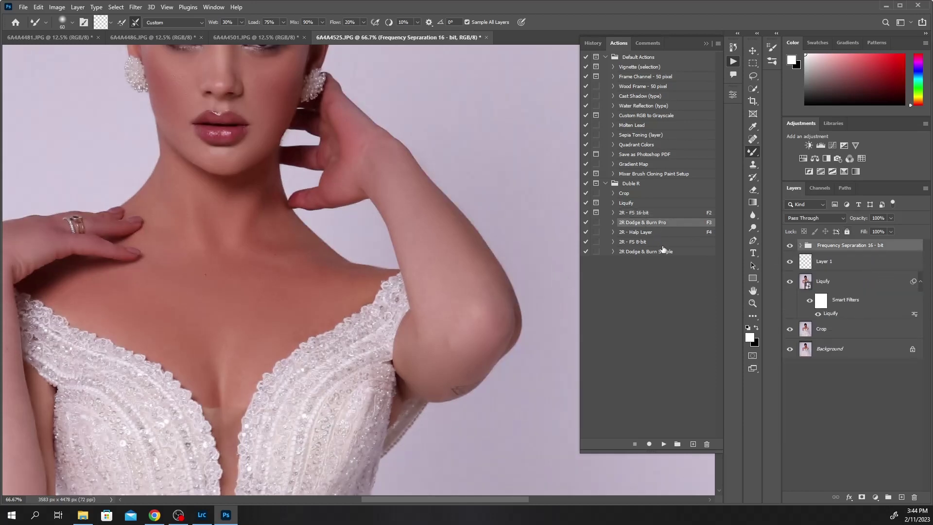
left_click(655, 252)
left_click(664, 444)
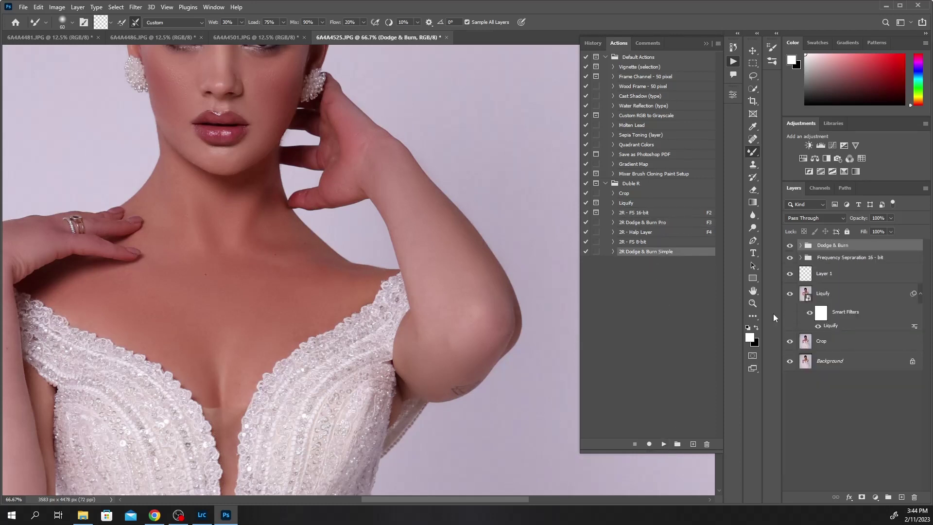
Collapse the Dodge and Burn sub-groups and pan back to the model's face.
left_click(800, 245)
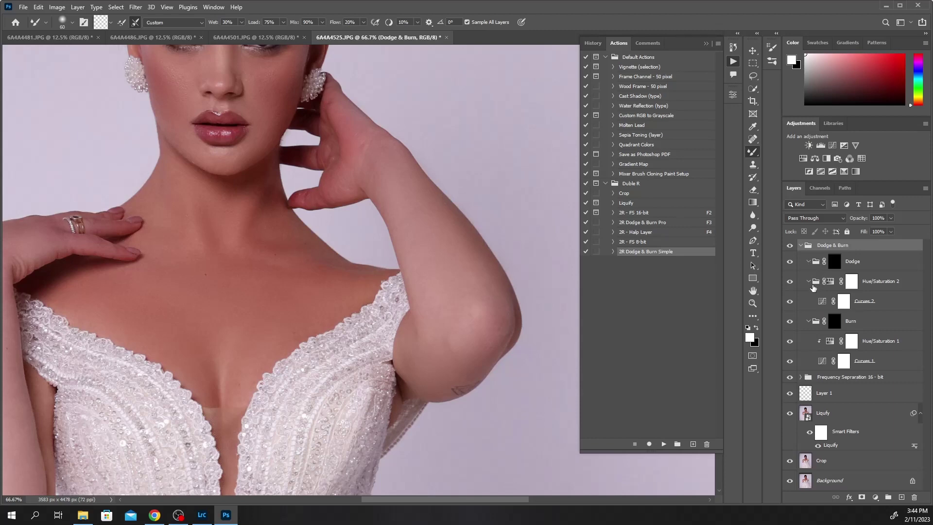
left_click(808, 281)
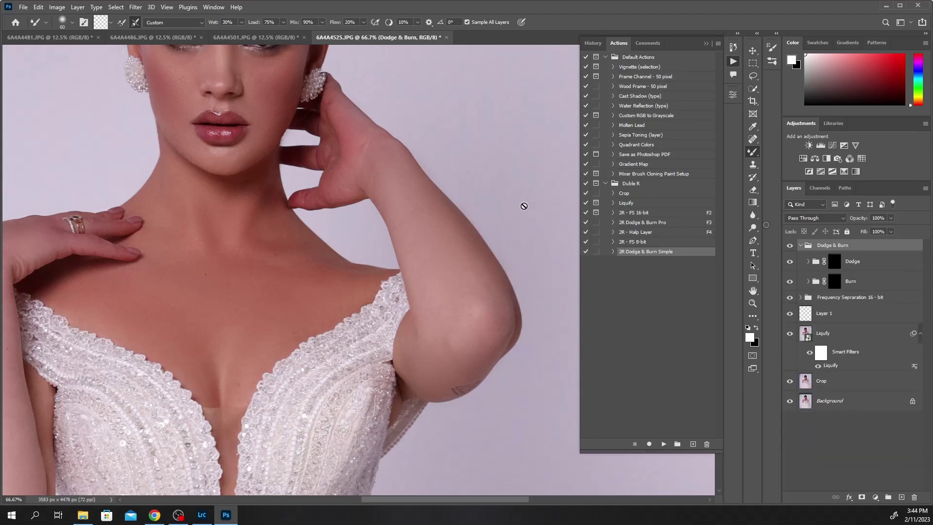
left_click_drag(272, 222, 453, 354)
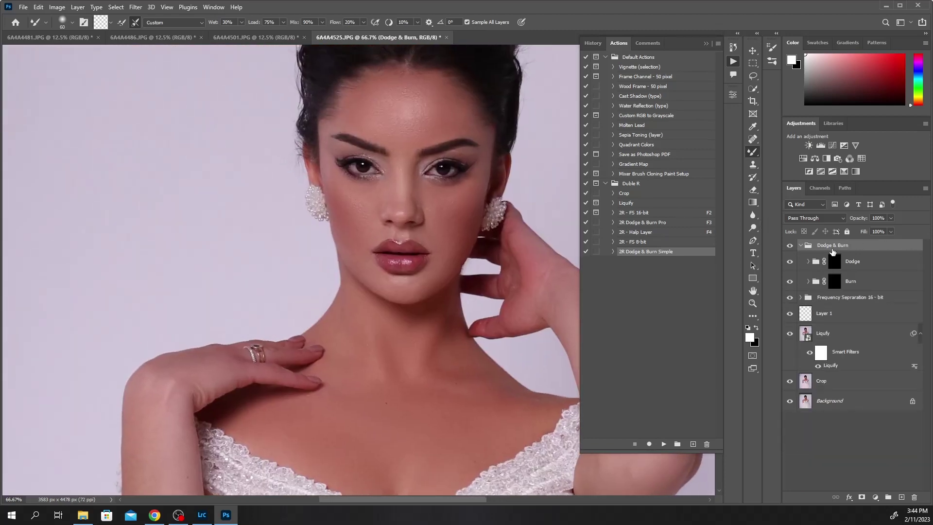
Target the Dodge mask with a tiny white Brush set to 1% flow.
left_click(834, 262)
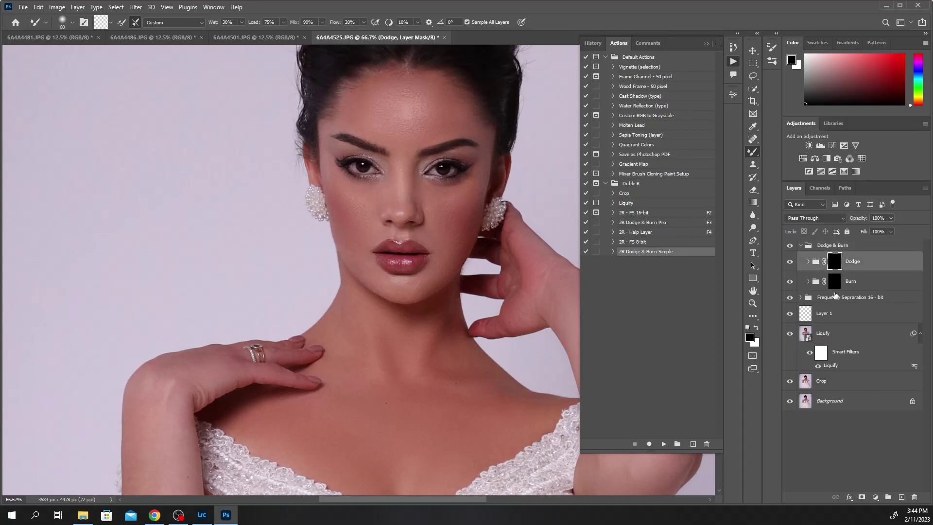
right_click(755, 152)
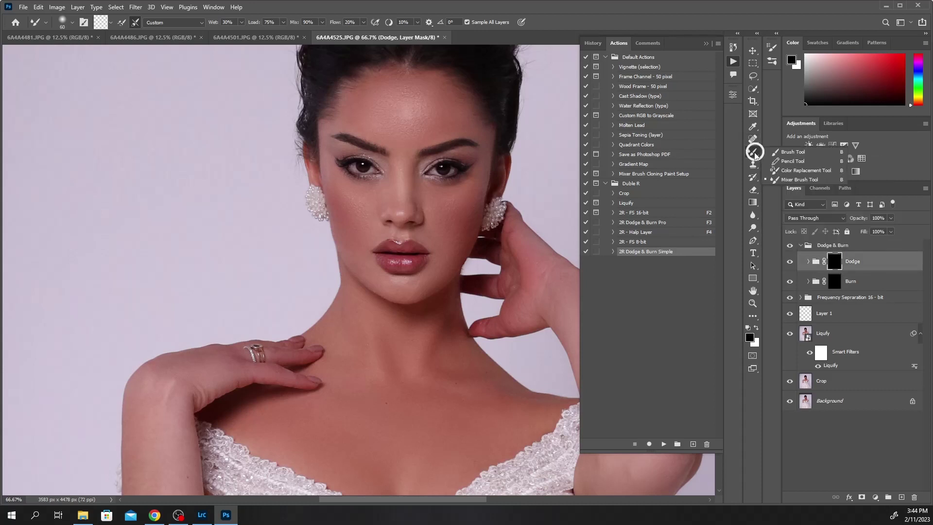
left_click(777, 151)
key("bracketleft")
key("bracketleft")
key("bracketleft")
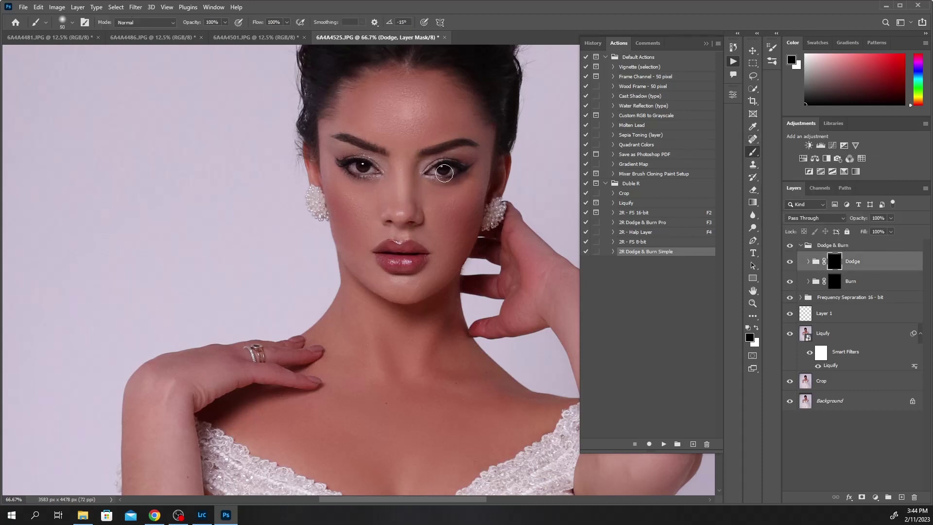
key("bracketleft")
key("bracketleft")
key("bracketleft")
left_click(757, 328)
left_click_drag(258, 22, 160, 90)
left_click(816, 246)
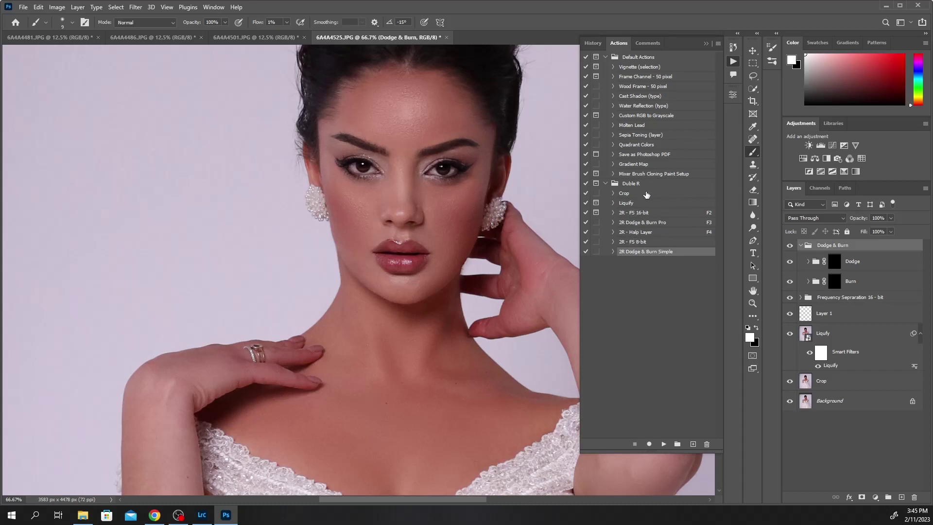
Play the 2R - Halp Layer action with F4 and move its group to the top.
left_click(654, 233)
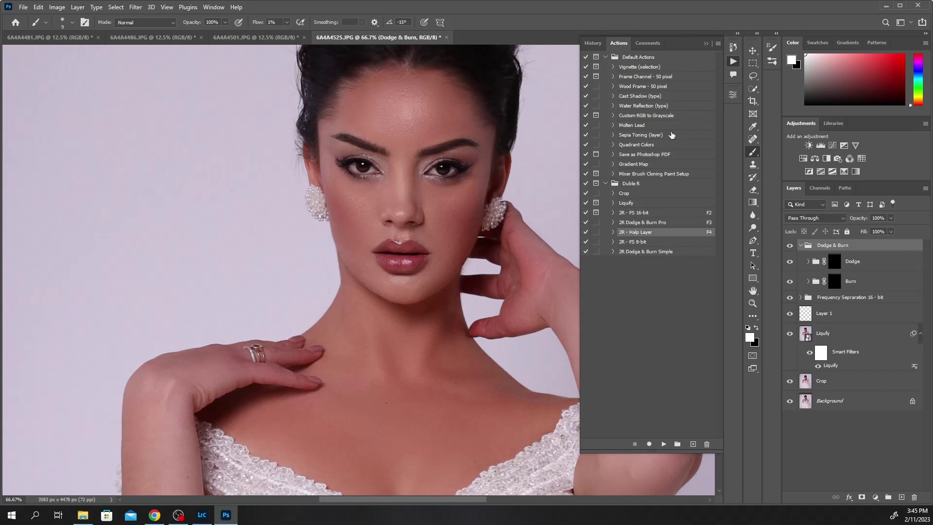
key("F4")
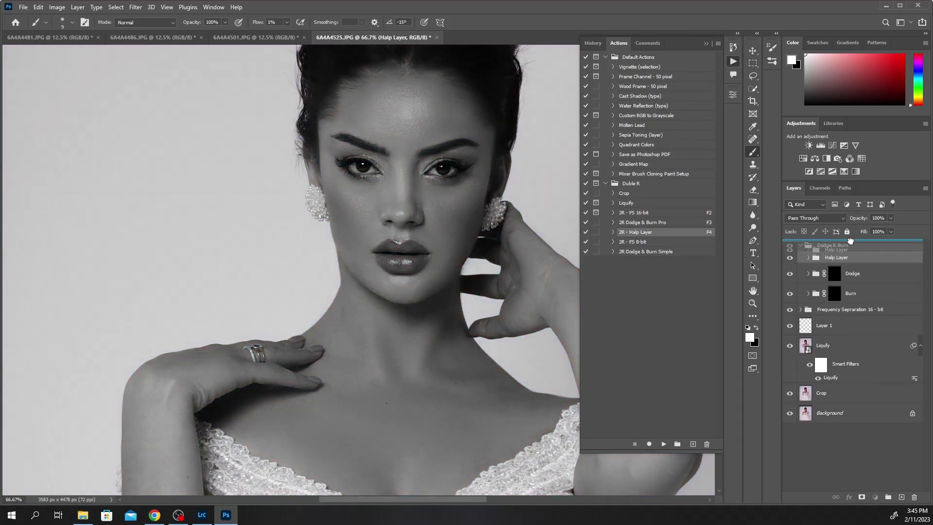
left_click_drag(843, 257, 851, 242)
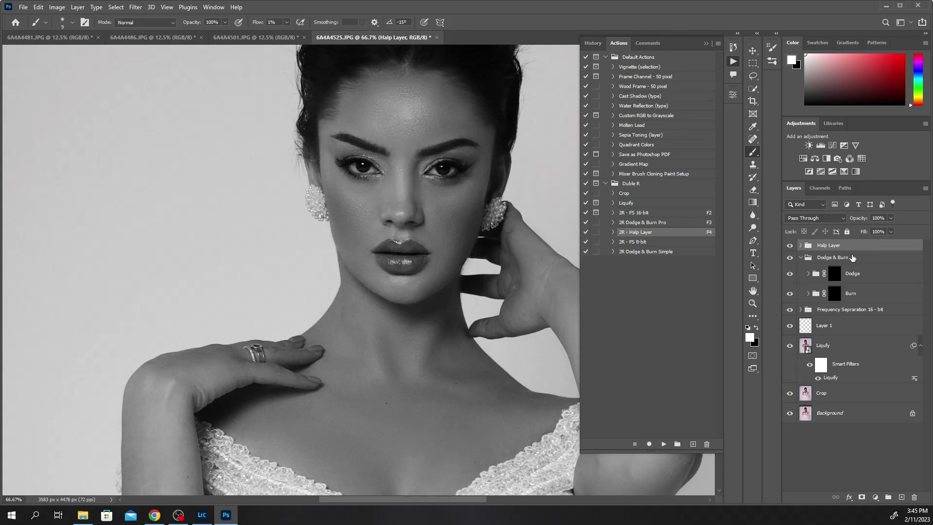
Expand Halp Layer and pull the Curves 3 lower point down into an S-curve.
left_click(801, 246)
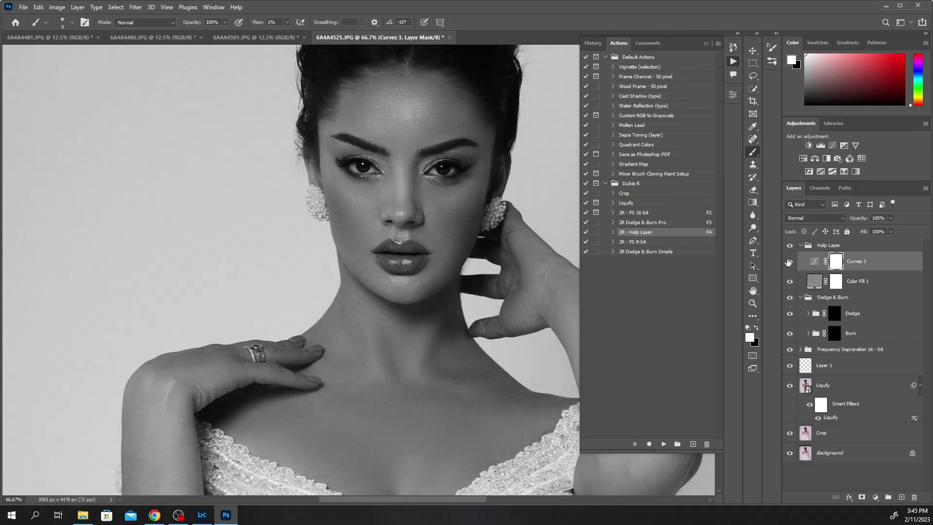
double_click(814, 261)
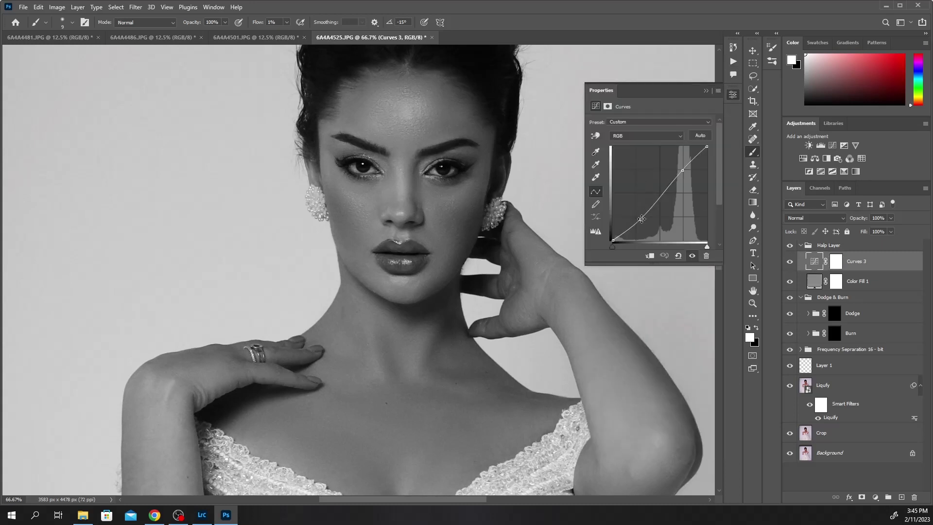
left_click_drag(641, 220, 643, 223)
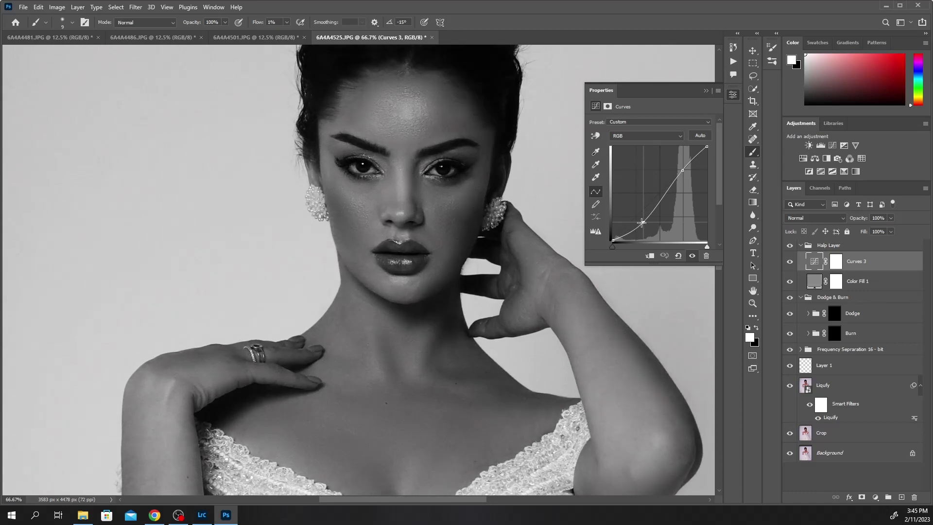
left_click_drag(643, 223, 641, 222)
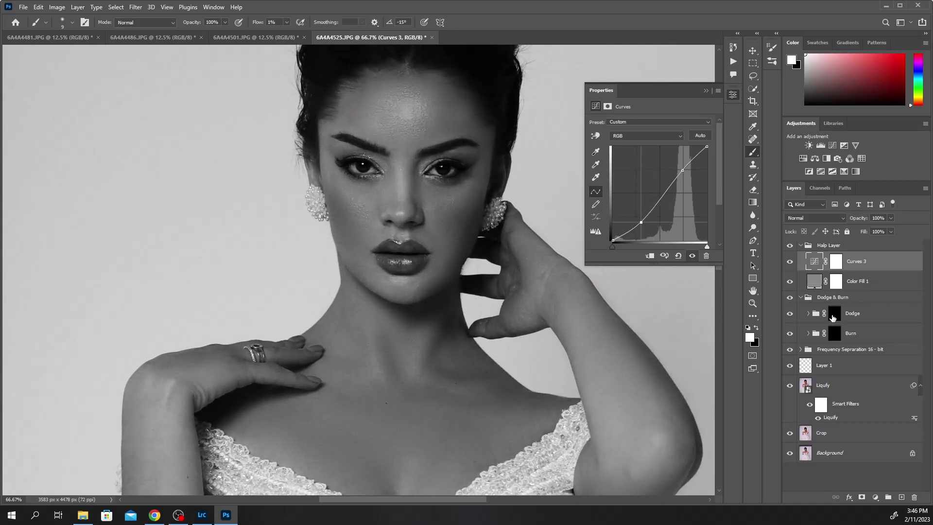
On the Dodge layer mask, dodge the eyebrows, under-eyes, cheeks and nose, varying brush size 15–50.
left_click(833, 316)
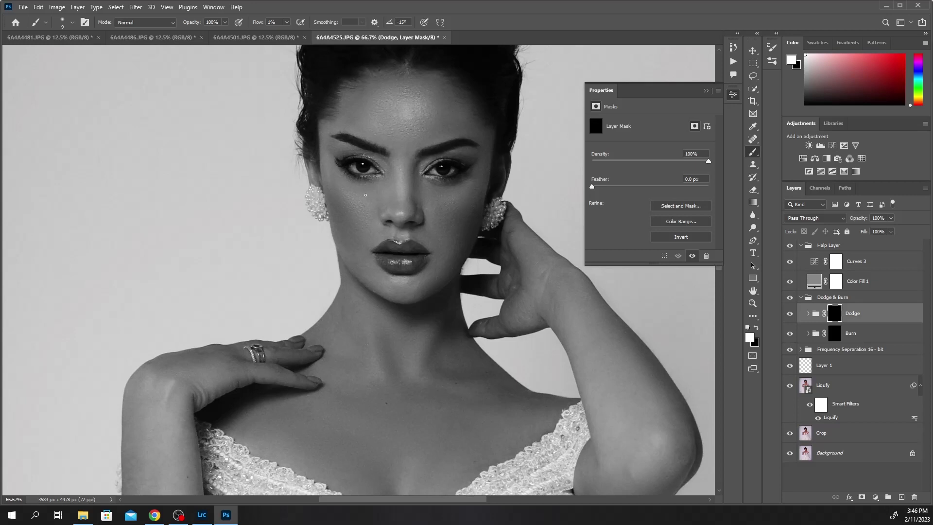
key("bracketright")
key("bracketright")
key("bracketright")
key("bracketright")
key("bracketleft")
key("bracketleft")
key("bracketleft")
key("bracketleft")
key("bracketleft")
key("bracketright")
key("bracketright")
key("bracketright")
key("bracketright")
key("bracketright")
key("bracketright")
key("bracketleft")
key("bracketleft")
key("bracketright")
key("bracketleft")
key("bracketleft")
key("bracketleft")
key("bracketleft")
key("bracketright")
key("bracketright")
key("bracketright")
key("bracketleft")
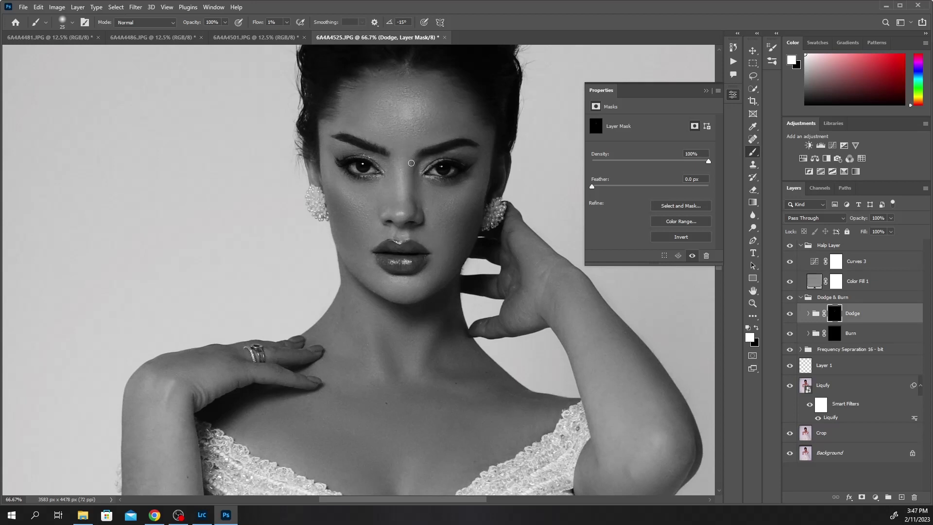
key("bracketright")
left_click(835, 333)
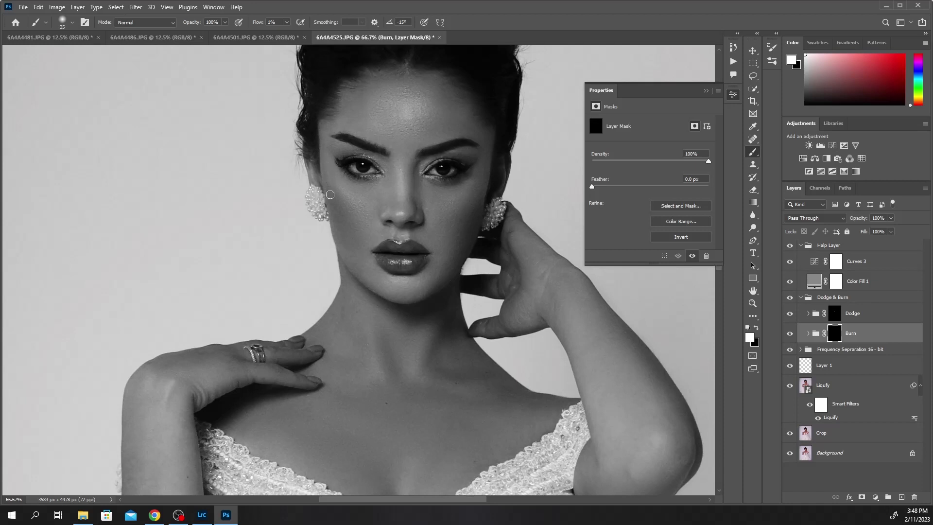
left_click(835, 319)
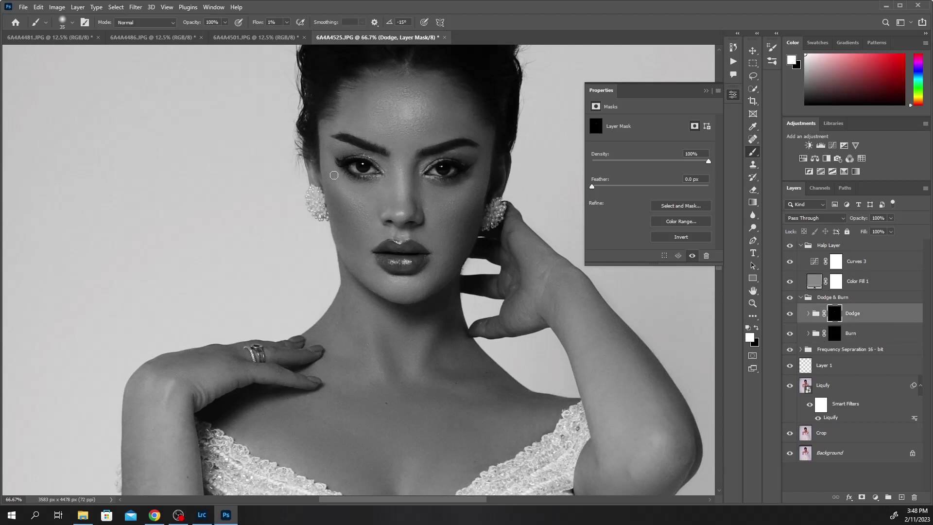
key("bracketleft")
key("bracketleft")
key("bracketleft")
key("bracketleft")
key("bracketleft")
Pan to the neck and chest and dodge there with brush sizes 25–80, ending on the Dodge mask.
mouse_move(535, 241)
left_mouse_down()
mouse_move(380, 114)
mouse_move(427, 181)
left_mouse_up()
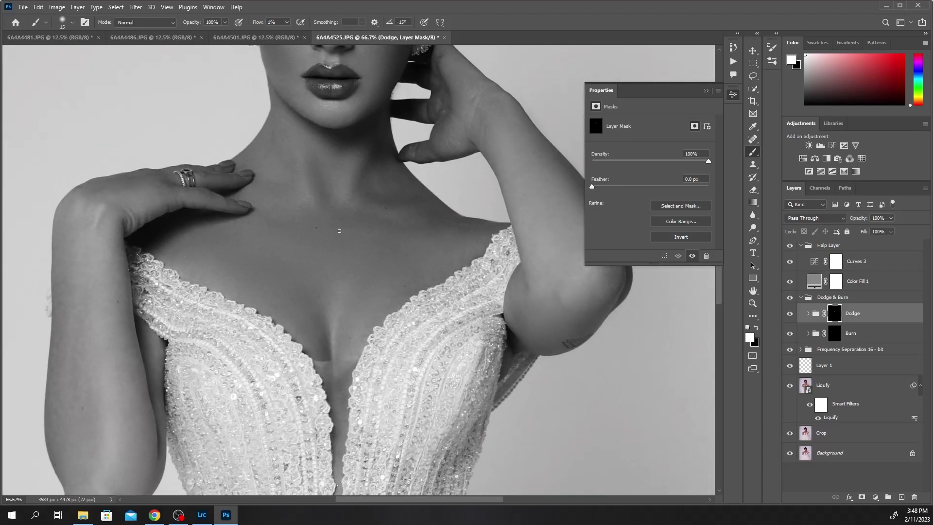
key("bracketright")
key("bracketright")
key("bracketright")
key("bracketleft")
key("bracketright")
key("bracketright")
key("bracketright")
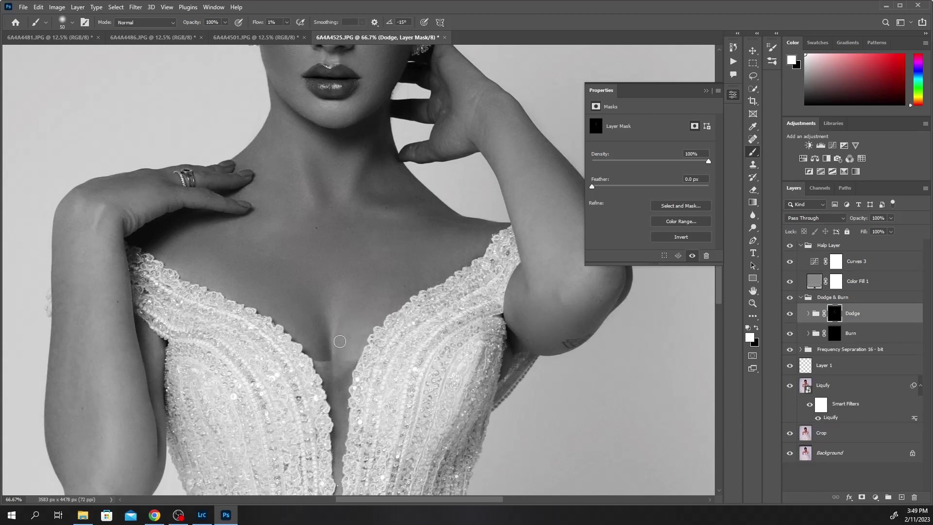
key("bracketleft")
key("bracketleft")
key("bracketleft")
key("bracketright")
key("bracketright")
key("bracketright")
key("bracketleft")
key("bracketleft")
key("bracketleft")
key("bracketleft")
key("bracketright")
left_click(832, 331)
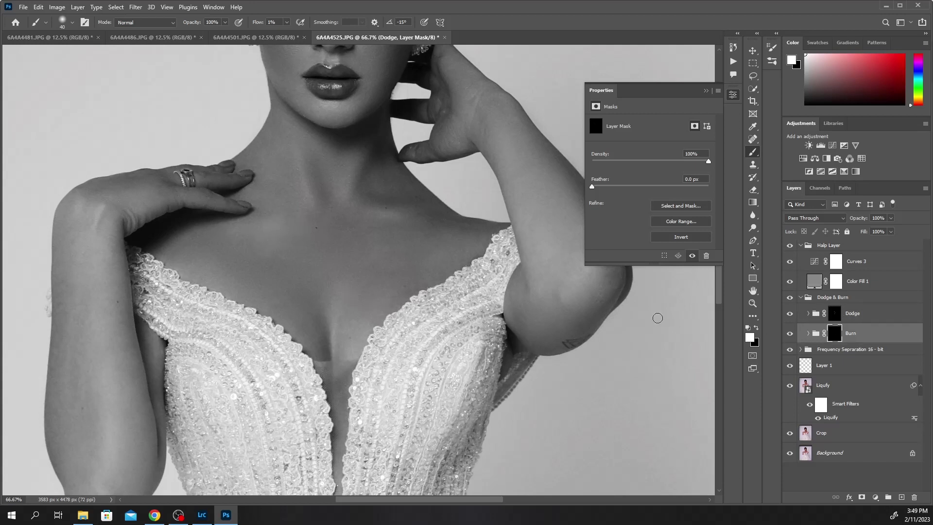
left_click(835, 313)
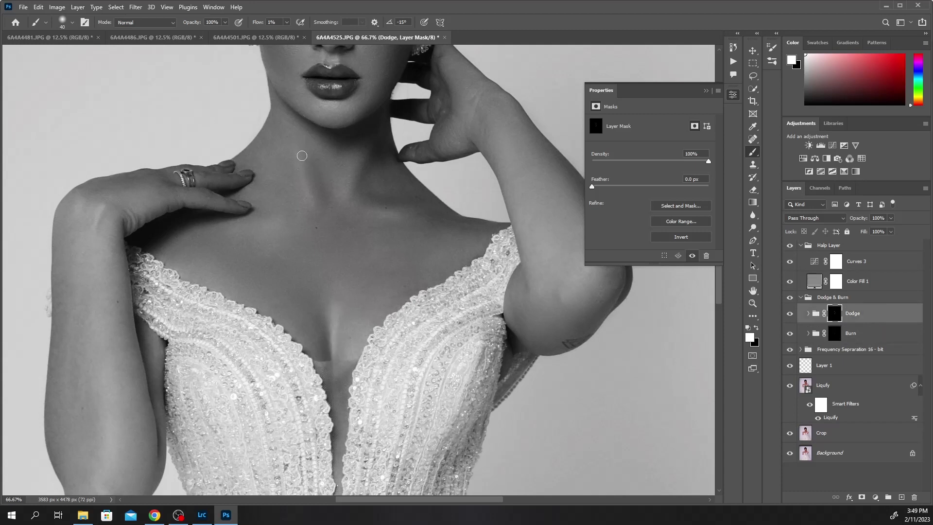
Hide the Halp Layer black-and-white helper and target the Burn mask with a size-15 brush.
left_click(790, 245)
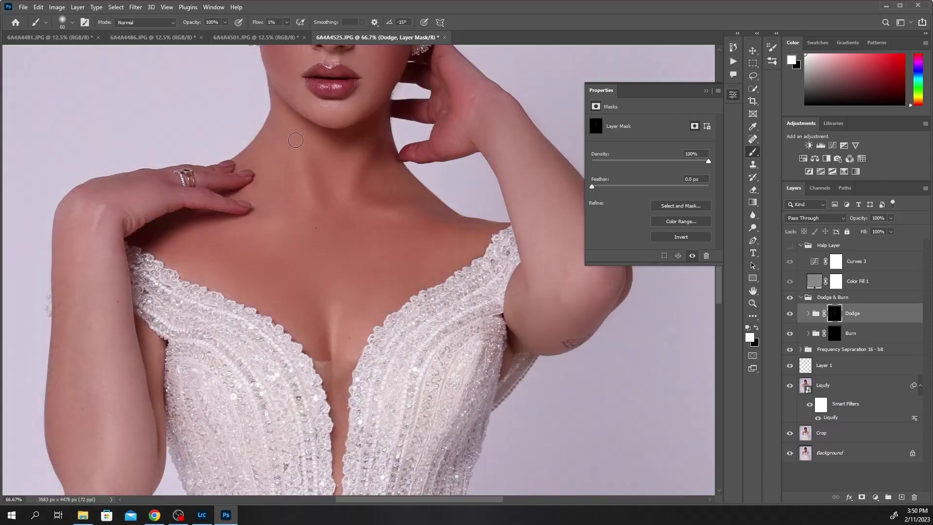
key("bracketright")
left_click(849, 331)
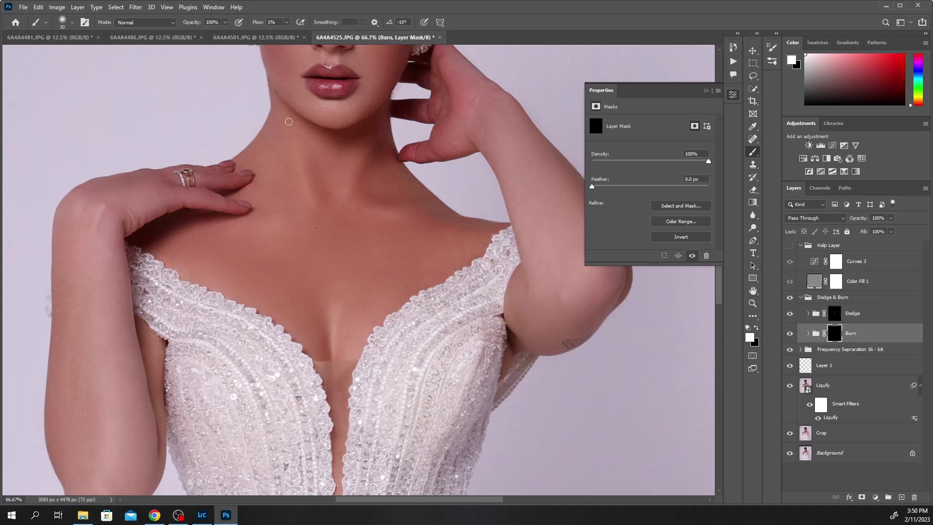
key("bracketleft")
key("bracketleft")
Bring the face back into view, dodge the cheek with an 80 brush, and toggle Dodge to compare.
left_click_drag(322, 148, 338, 295)
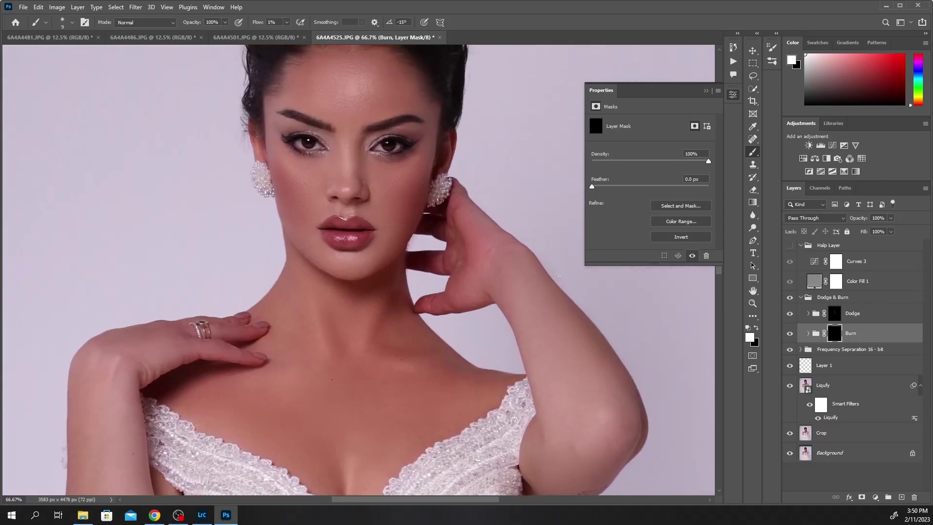
left_click(834, 316)
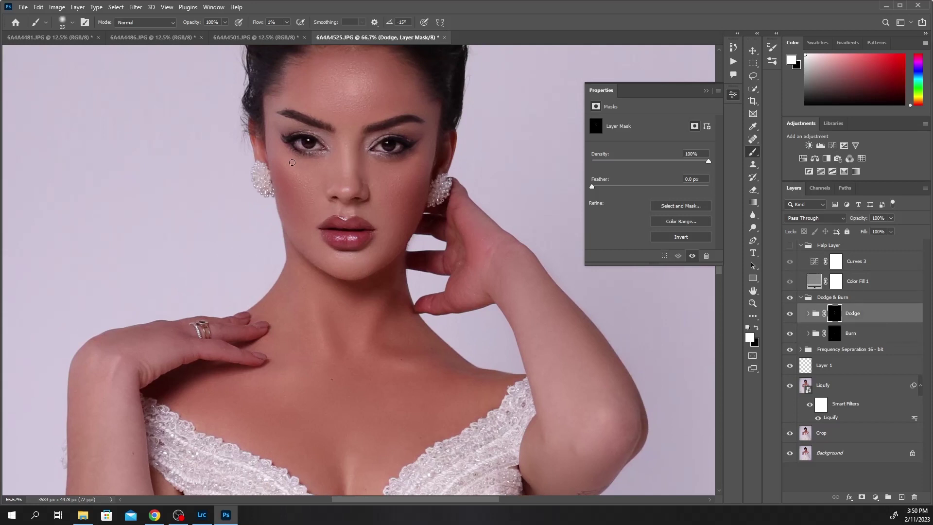
key("bracketright")
key("bracketright")
key("bracketright")
key("bracketright")
key("bracketright")
key("bracketright")
key("bracketright")
key("bracketright")
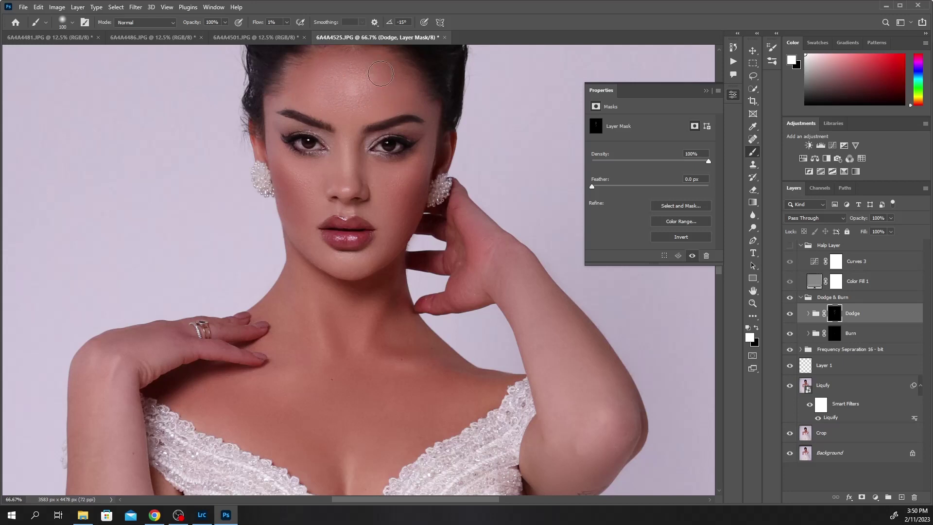
left_click(791, 304)
left_click(790, 304)
Burn finer facial detail with a smaller brush, then fit the whole portrait in the window.
left_click(835, 334)
key("bracketleft")
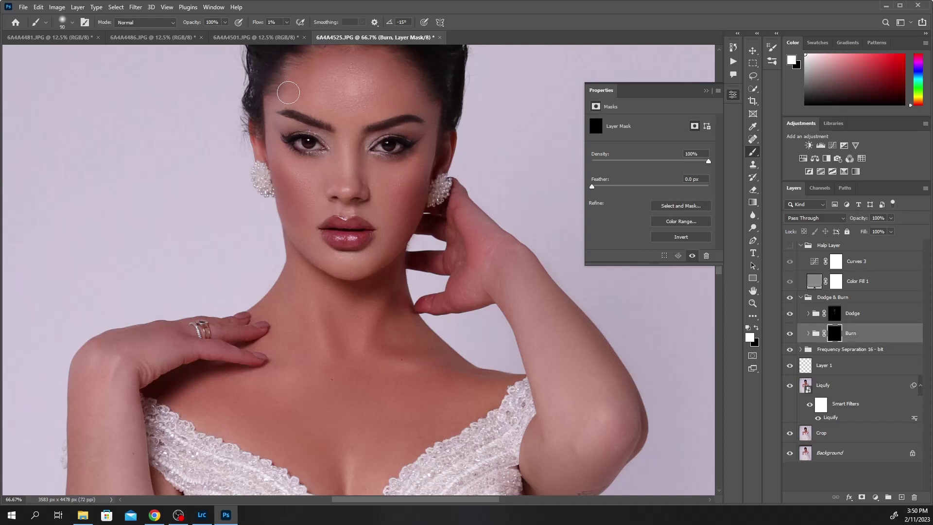
key("bracketleft")
key("bracketleft")
key("bracketleft")
left_click(836, 315)
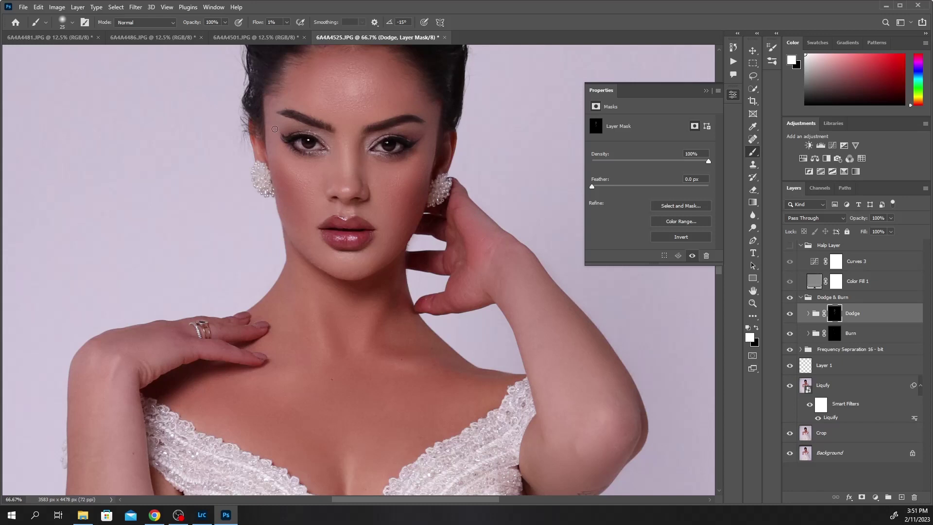
left_click(835, 333)
key("bracketleft")
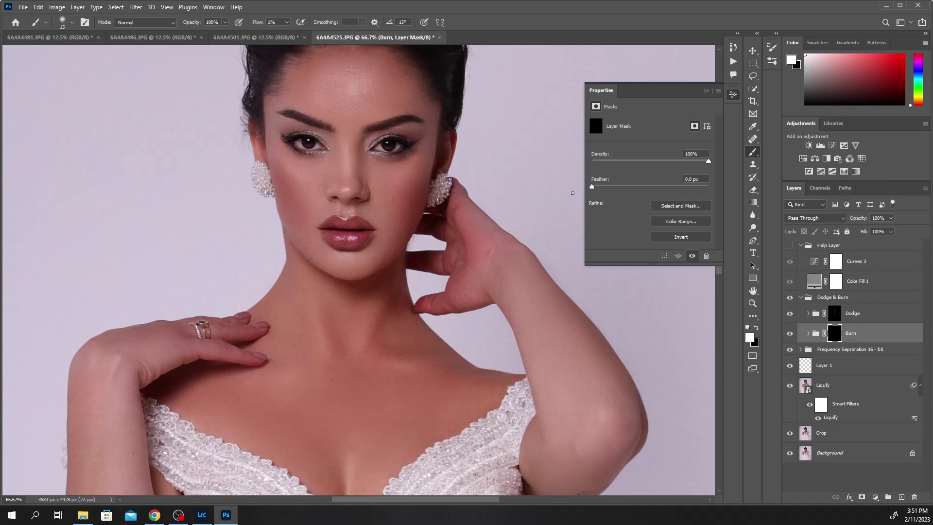
key("ctrl+0")
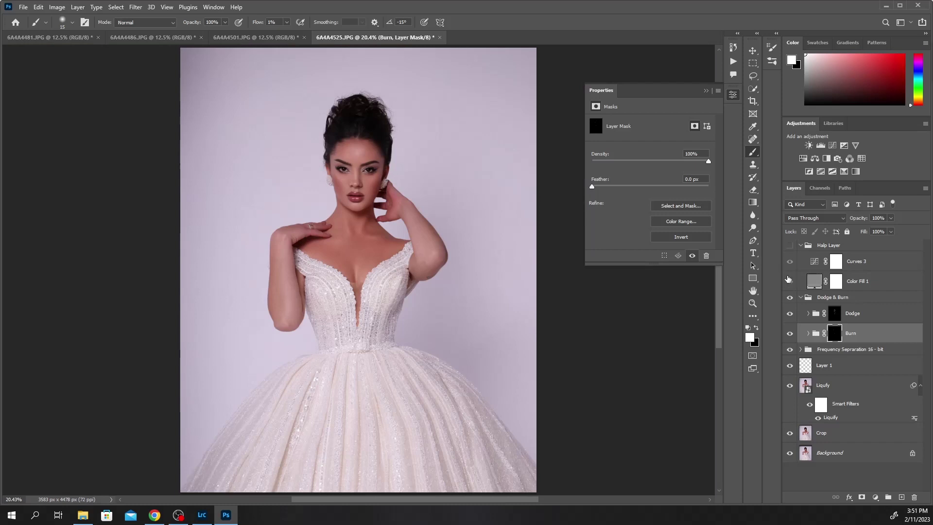
Compare before/after on the Dodge & Burn group, burn along the arms, then collapse the group.
left_click(790, 298)
left_click(790, 297)
left_click(838, 314)
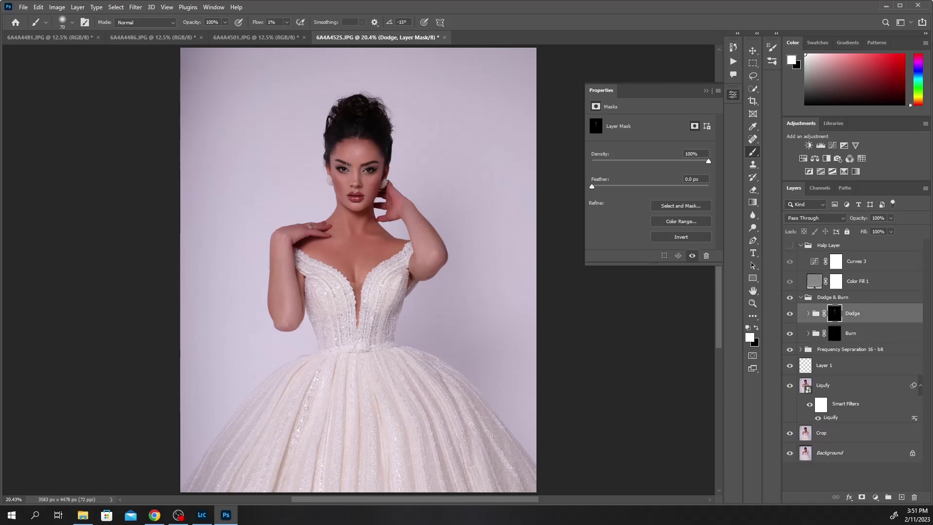
left_click(821, 340)
key("bracketright")
key("bracketright")
key("bracketright")
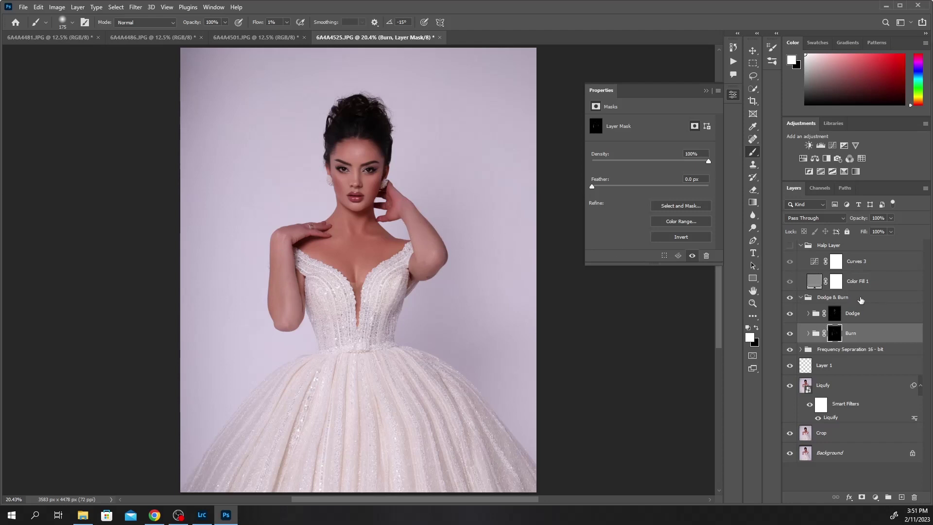
left_click(801, 298)
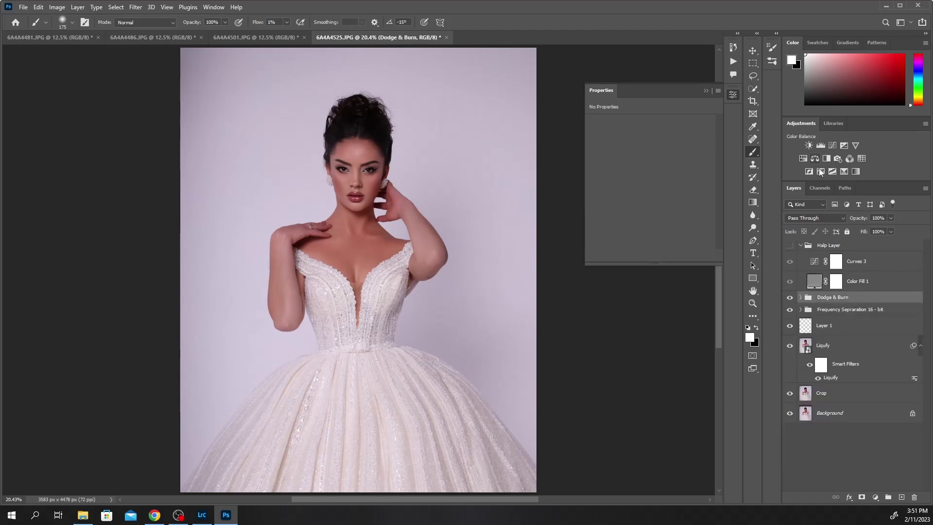
Add a Selective Color layer setting Reds Yellow to +15, and invert its mask to black.
left_click(844, 172)
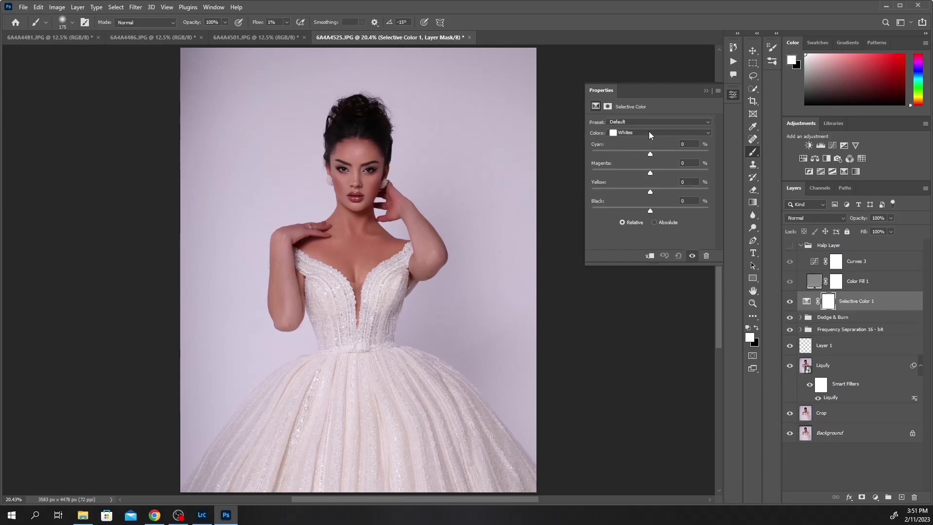
left_click(650, 135)
left_click(649, 133)
left_click_drag(656, 192, 659, 192)
left_click_drag(659, 173, 652, 174)
key("ctrl+i")
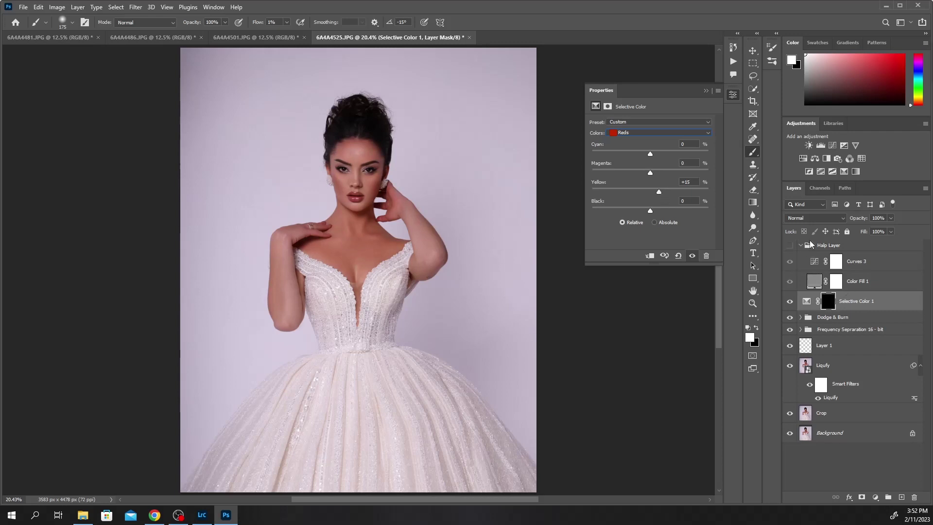
Paint white at 7% flow on the Selective Color 1 mask over the left arm and skin.
left_click(828, 302)
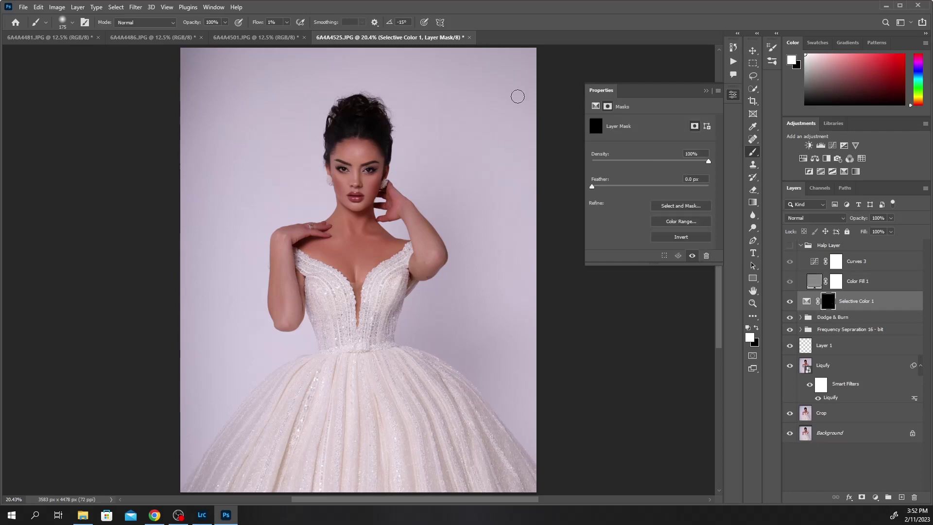
left_click_drag(260, 23, 267, 24)
left_click_drag(284, 254, 286, 284)
Expand the Dodge & Burn group, collapse the Halp Layer group, and target the Burn mask.
left_click(807, 301)
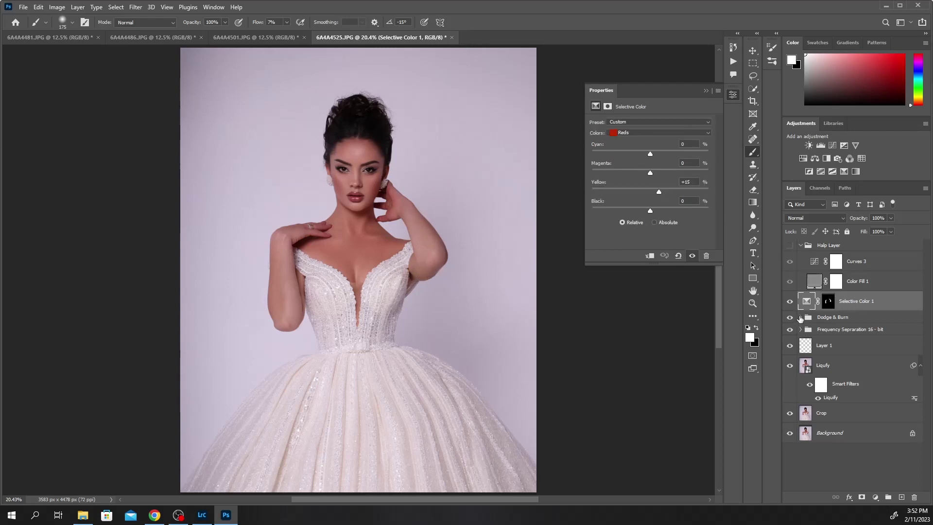
left_click(800, 317)
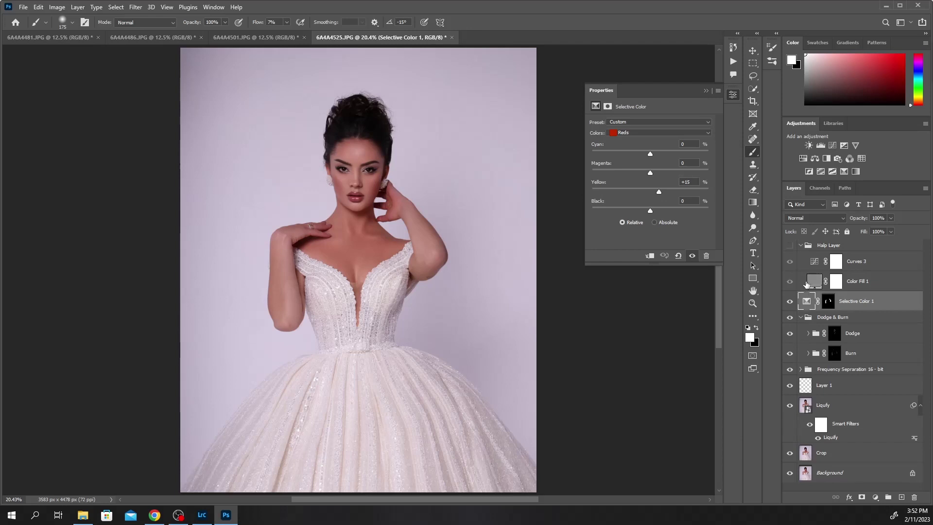
left_click(800, 246)
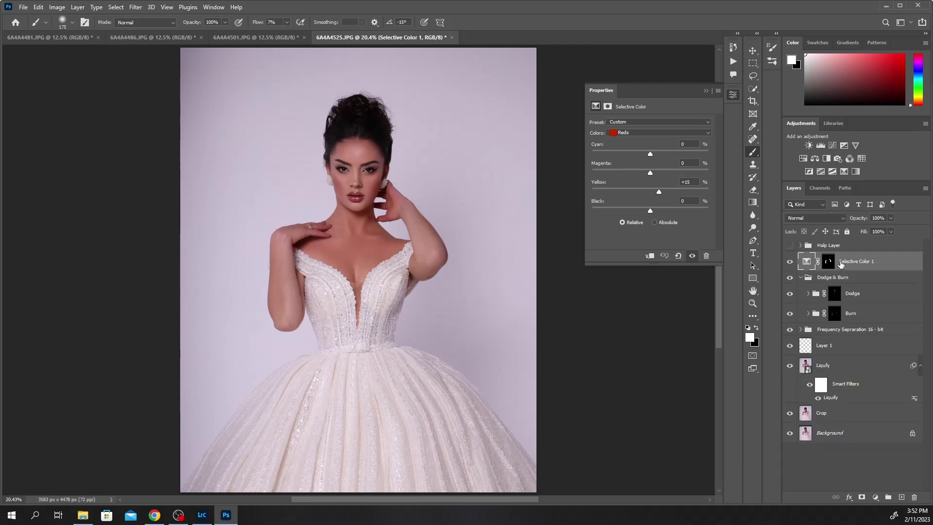
left_click(835, 314)
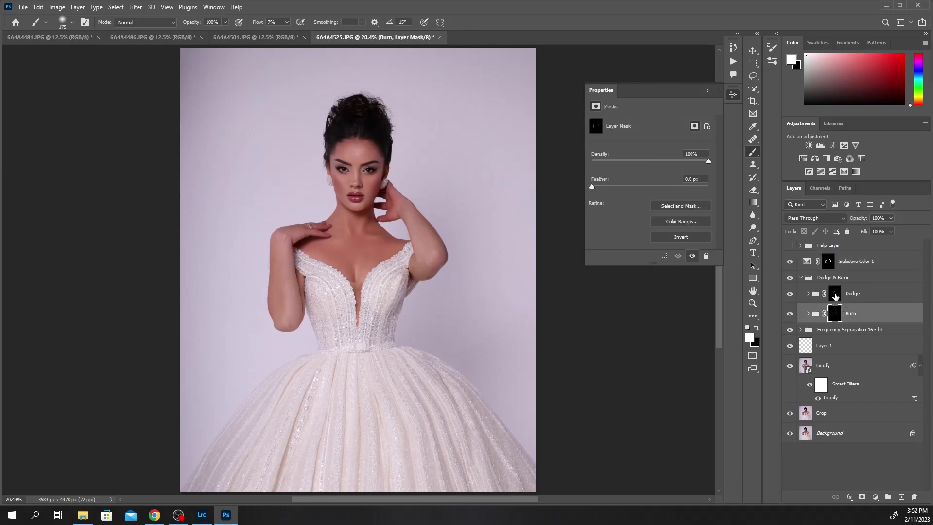
left_click(835, 293)
left_click(835, 314)
Brighten around and under the eyes on the Dodge mask.
left_click(835, 293)
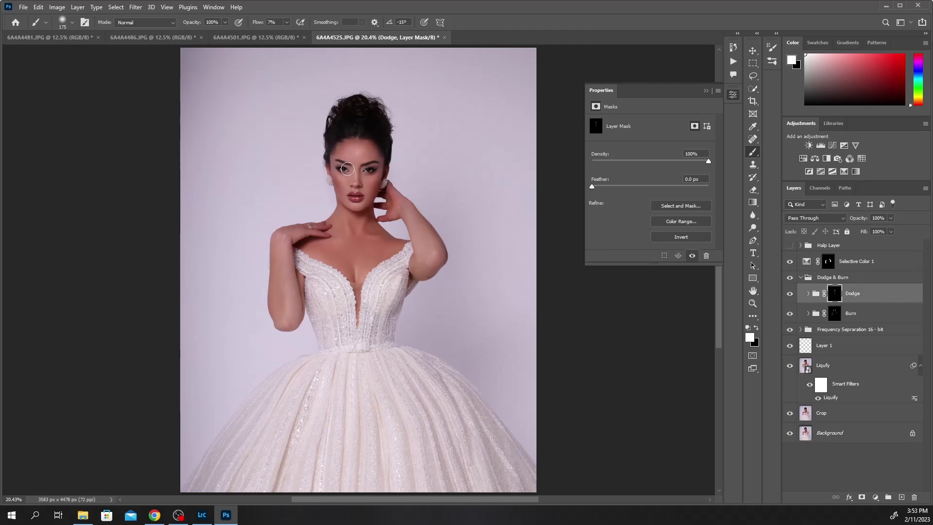
mouse_move(347, 169)
left_mouse_down()
mouse_move(377, 168)
mouse_move(348, 172)
mouse_move(346, 183)
left_mouse_up()
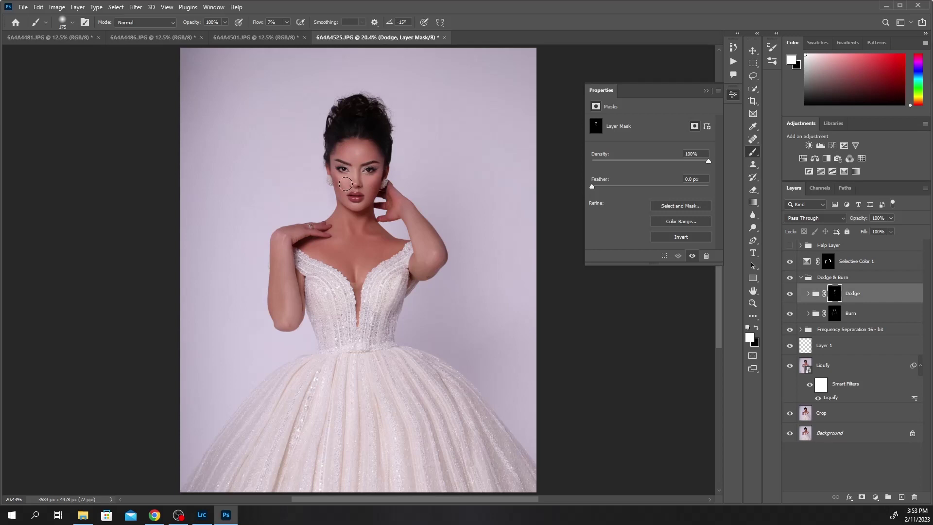
left_click_drag(345, 184, 341, 168)
Zoom in and deepen facial and neckline shadows on the Burn mask, then hide Dodge to compare.
left_click(815, 319)
scroll(363, 222, "up", 2)
scroll(362, 221, "up", 2)
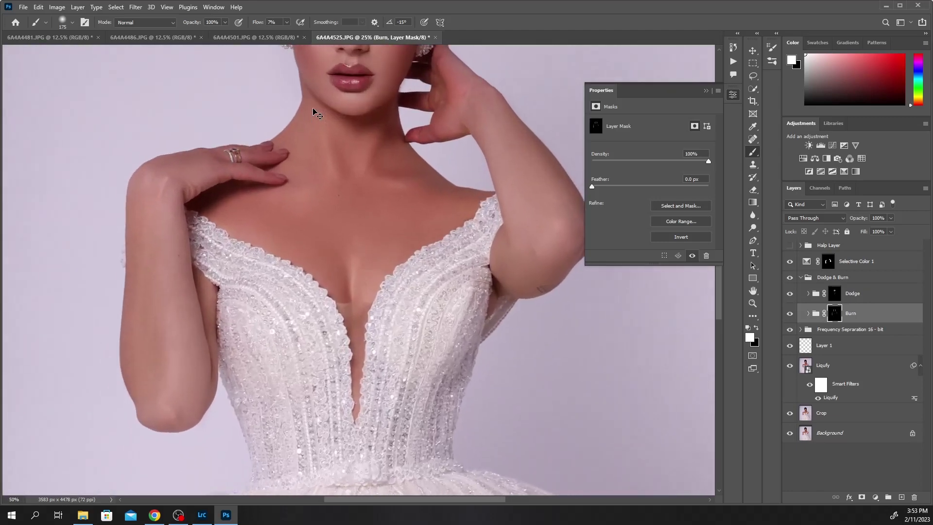
mouse_move(369, 112)
left_mouse_down()
mouse_move(398, 126)
mouse_move(396, 359)
left_mouse_up()
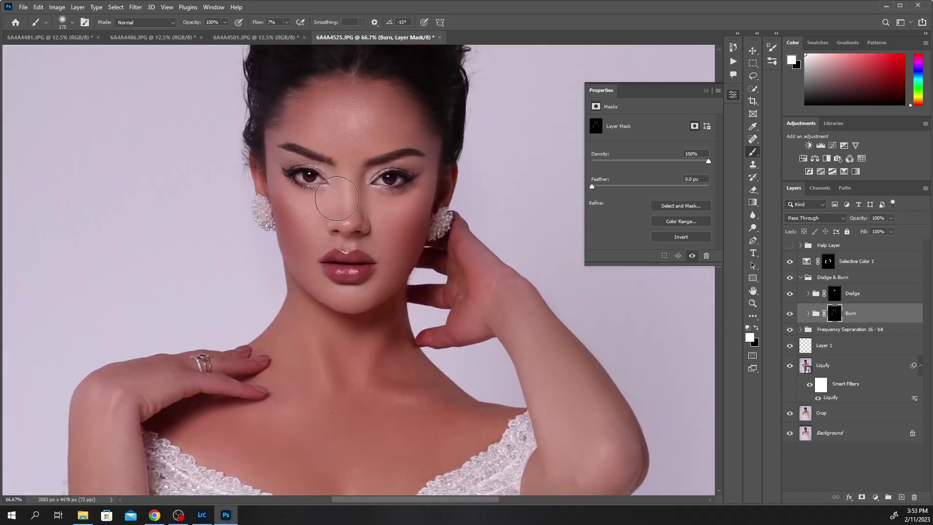
key("bracketleft")
key("bracketleft")
key("bracketleft")
key("bracketleft")
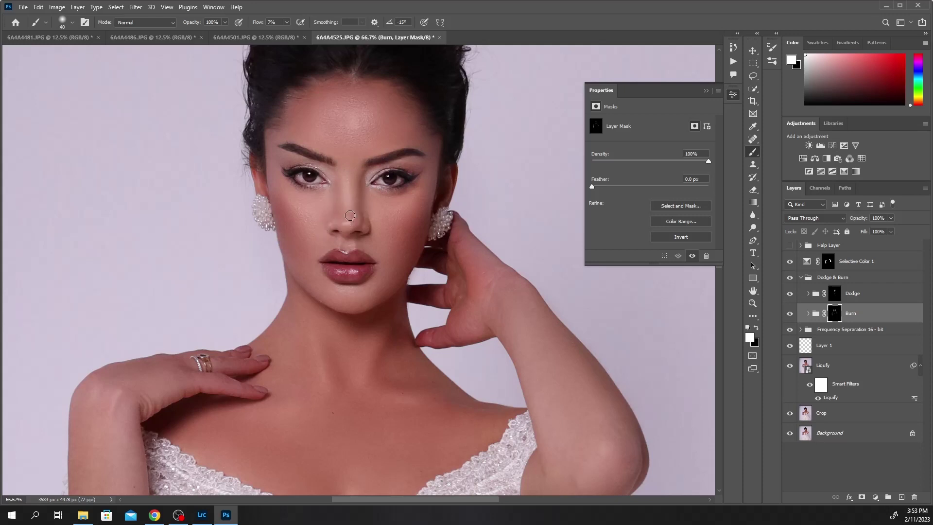
key("bracketleft")
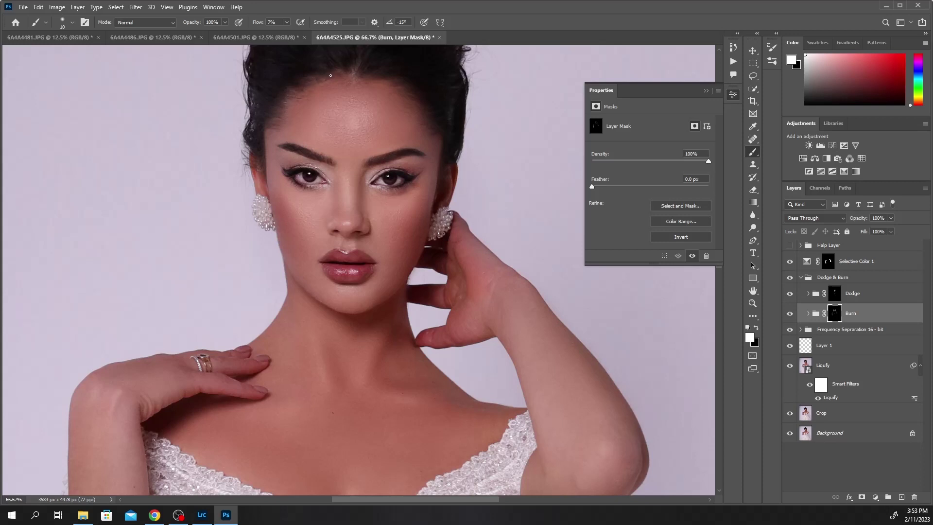
key("bracketright")
key("ctrl")
left_click(790, 294)
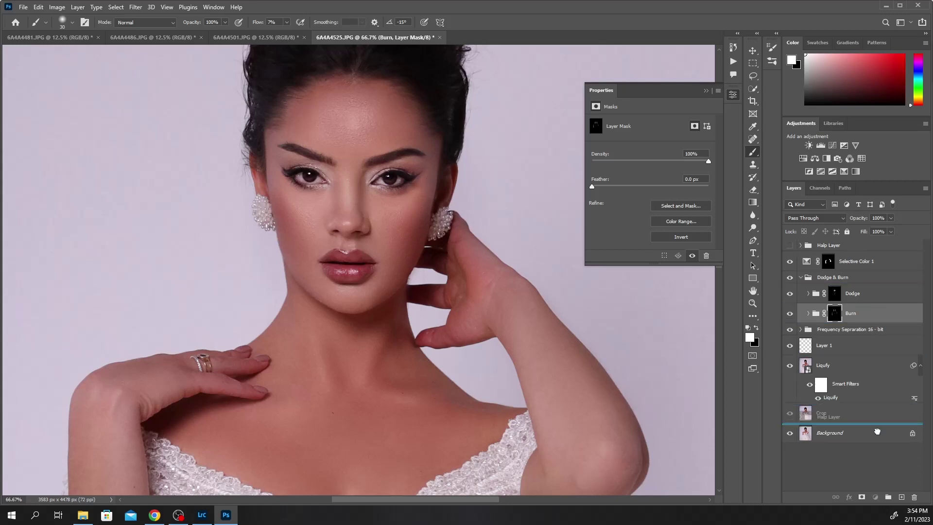
Select Selective Color 1 and stamp all visible layers into a merged Layer 2.
scroll(822, 264, "down", 1)
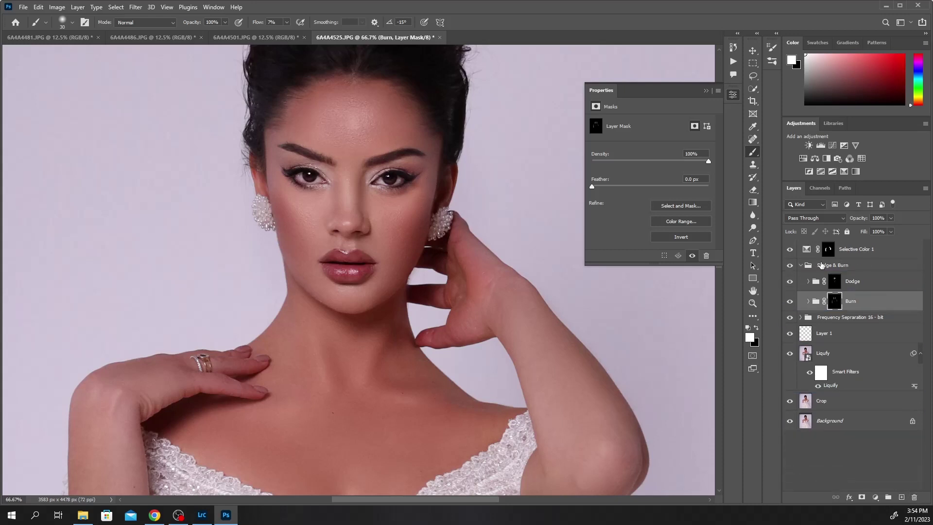
left_click(861, 251)
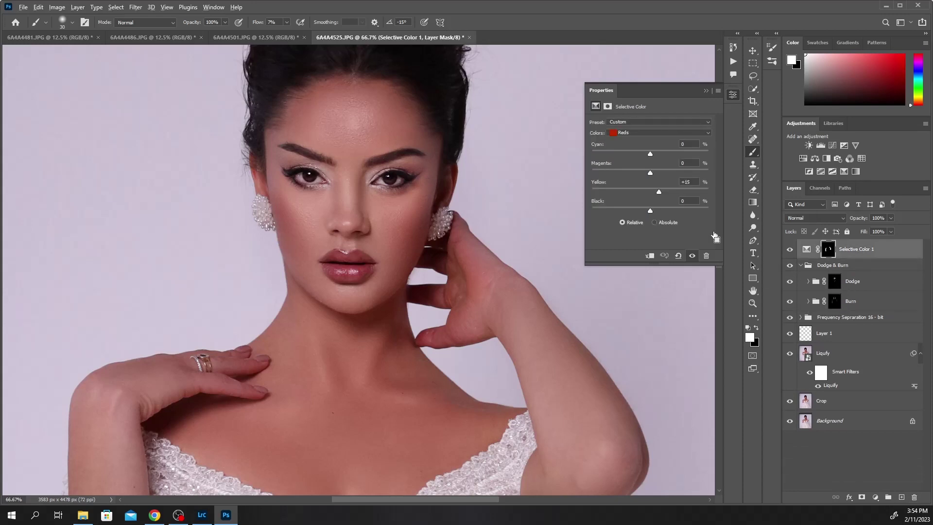
key("ctrl+shift+alt+n")
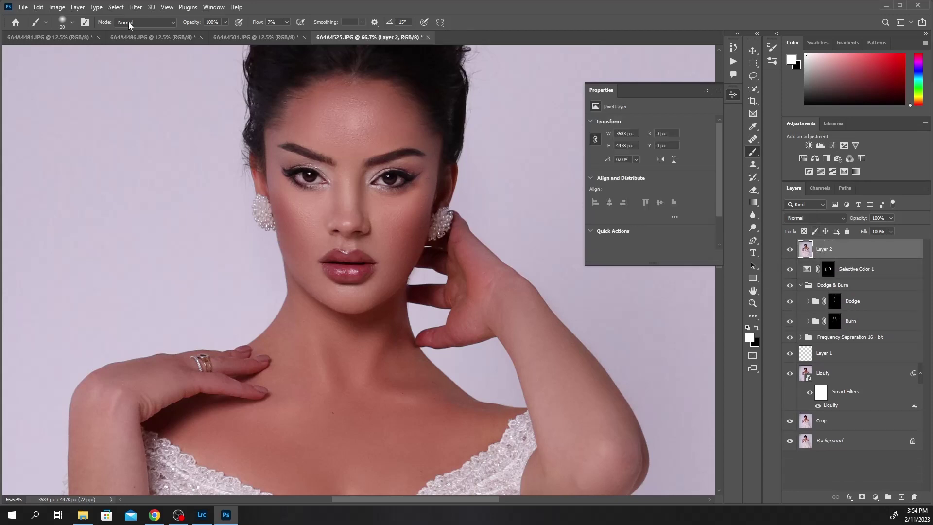
left_click(134, 8)
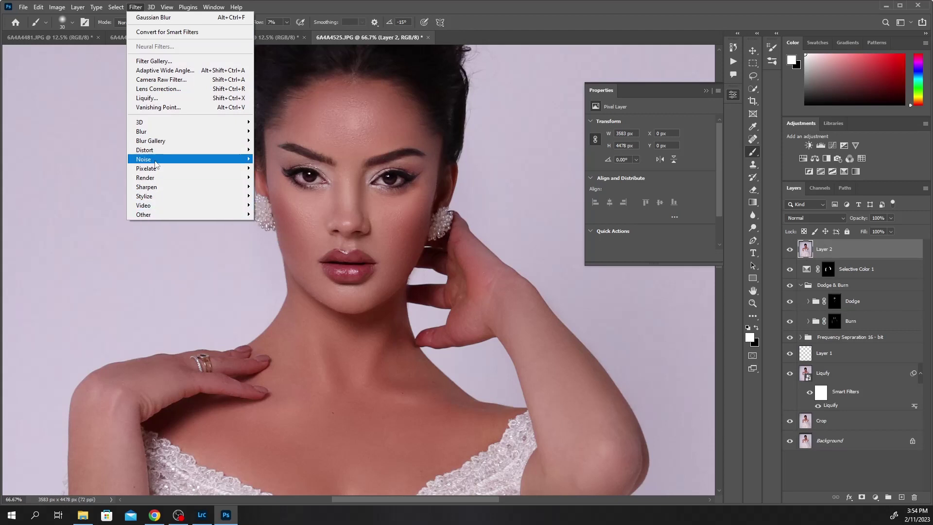
Sharpen the portrait in Camera Raw to 70, raising Masking so smooth skin stays unsharpened.
left_click(161, 81)
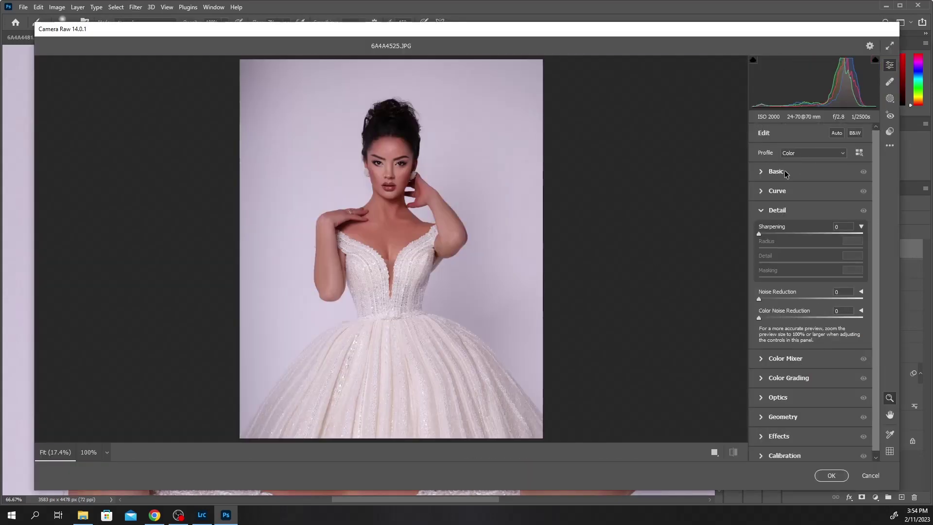
left_click_drag(760, 233, 799, 234)
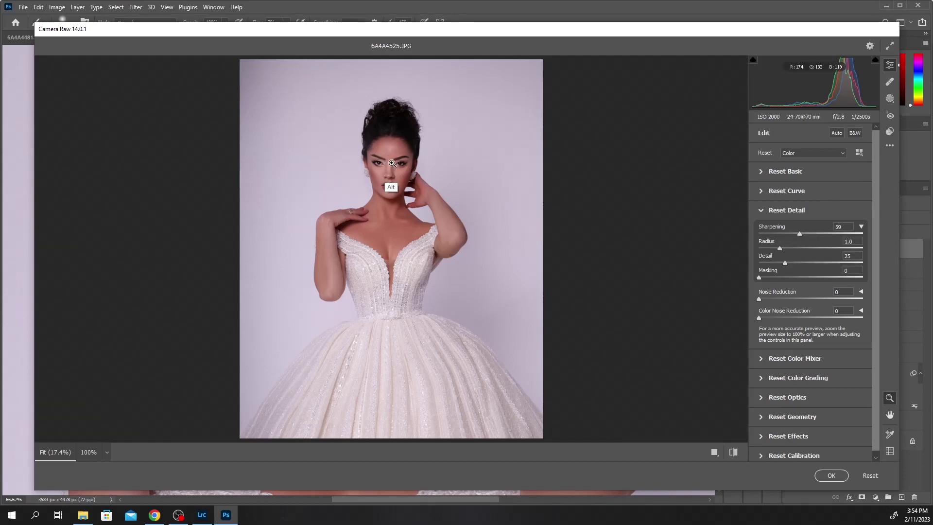
left_click(399, 164)
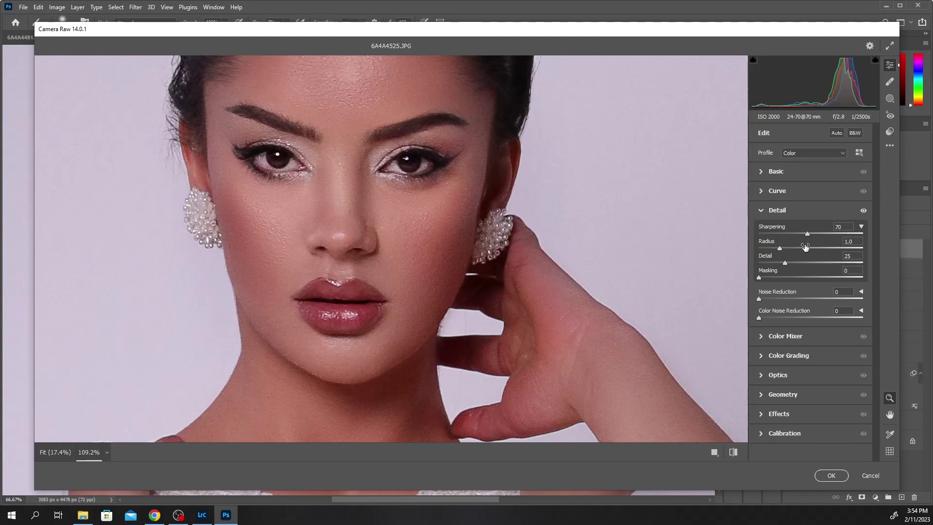
left_click_drag(759, 277, 802, 278)
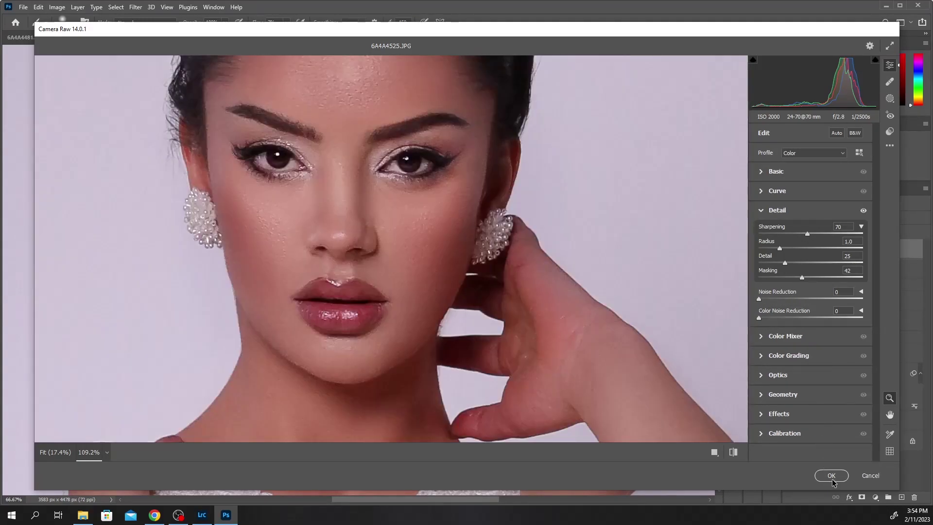
left_click(831, 476)
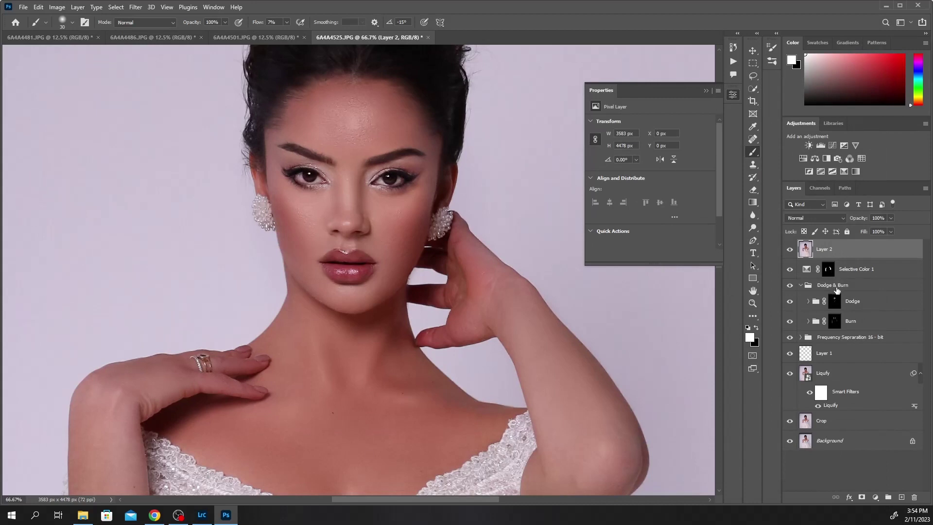
Gather all retouching layers from Layer 2 down to Crop into Group 1.
left_click(846, 421, "shift")
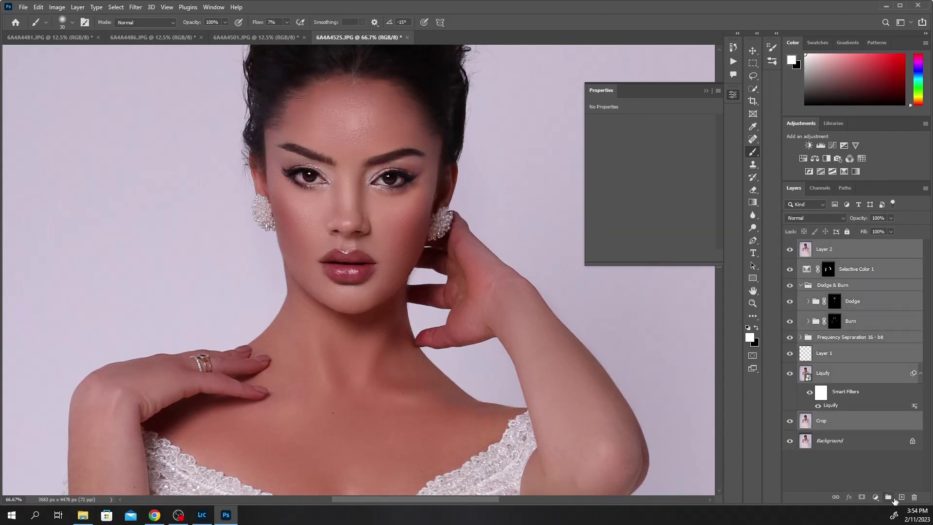
left_click(888, 497)
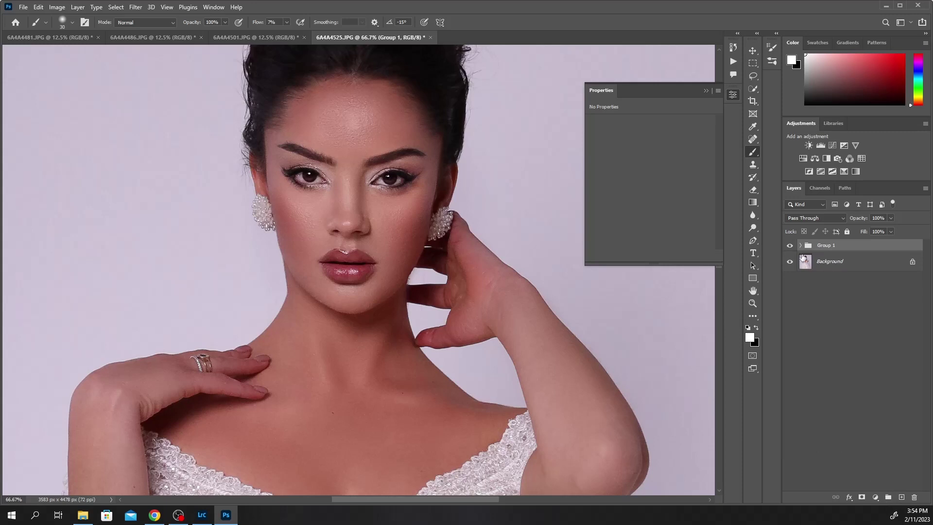
left_click(791, 246)
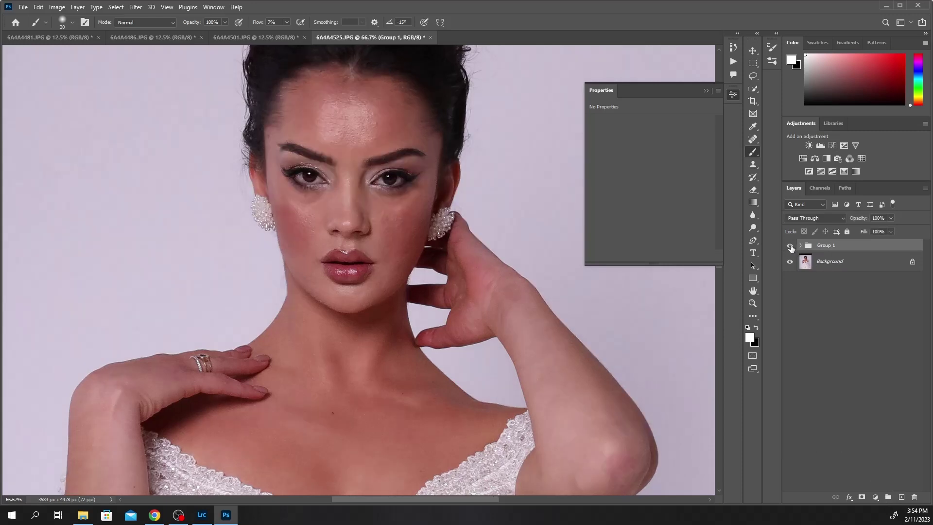
left_click(791, 247)
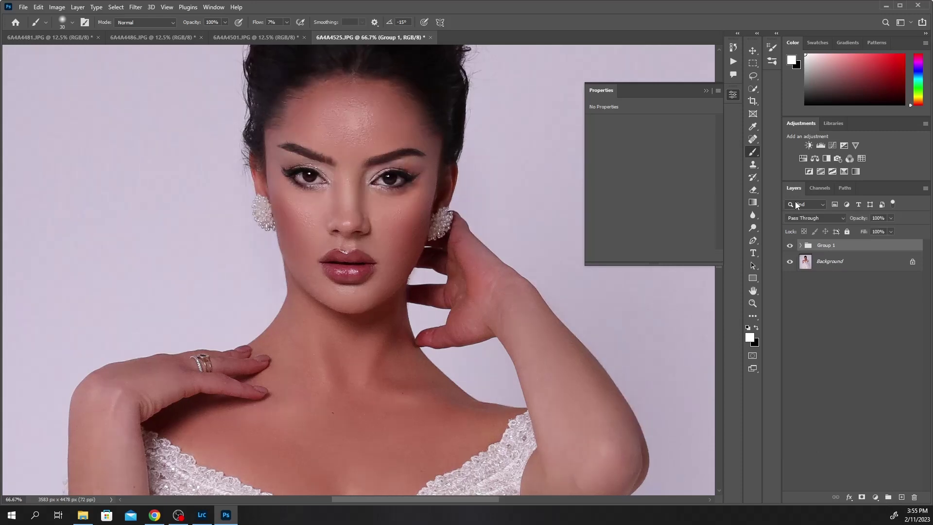
Fit the image to the window and toggle Group 1 to compare before and after.
key("ctrl+0")
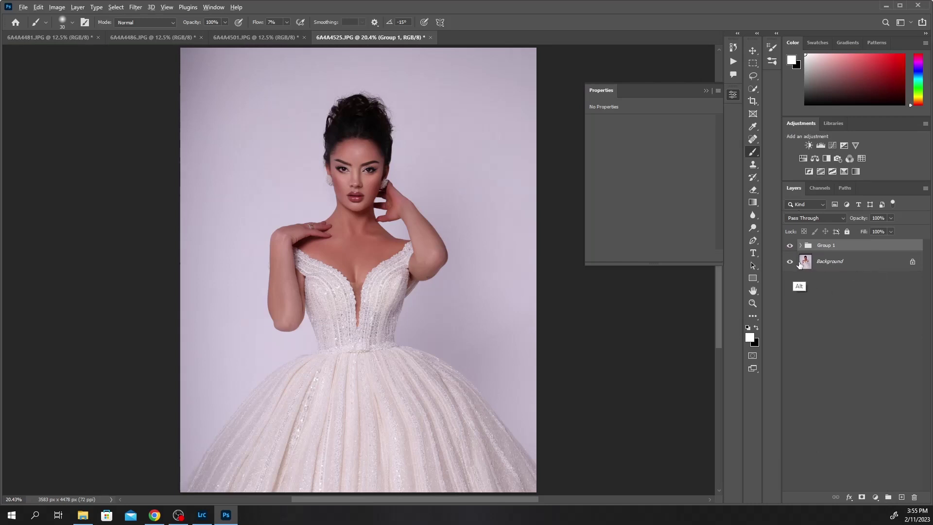
left_click(790, 262, "alt")
left_click(790, 262, "alt")
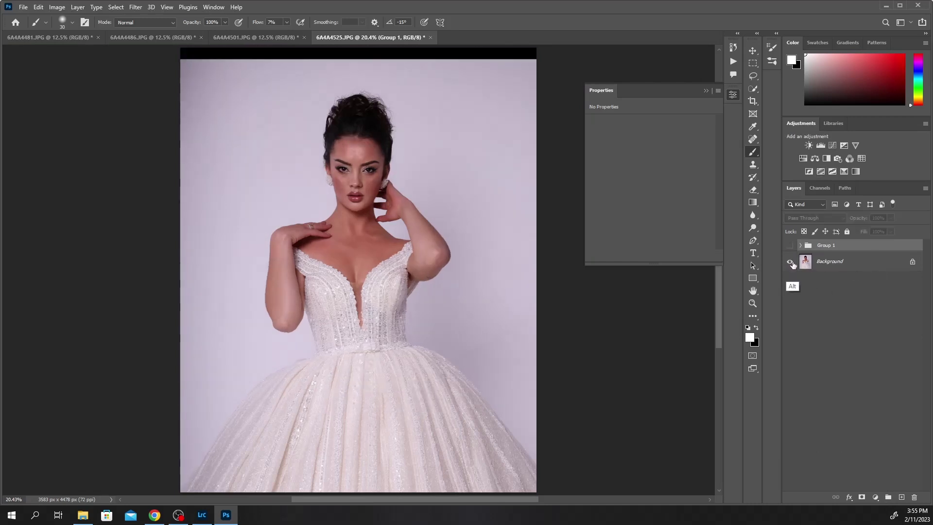
left_click(790, 262, "alt")
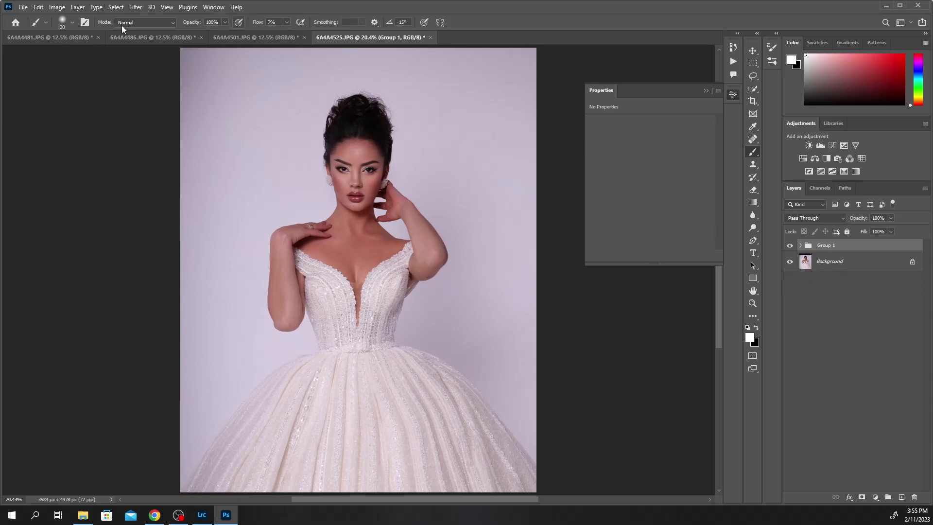
left_click(23, 7)
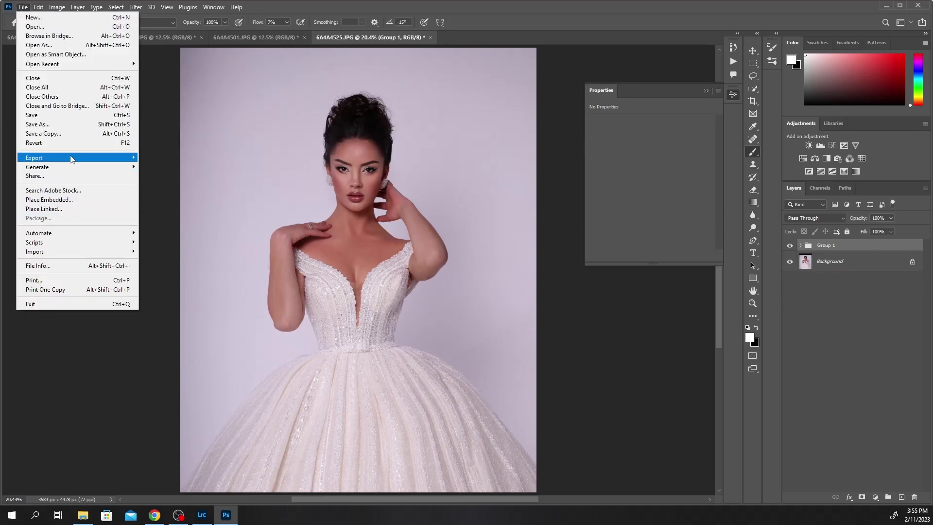
Export the portrait as a Great-quality JPG into the BCL 2023 folder.
mouse_move(77, 157)
left_click(166, 166)
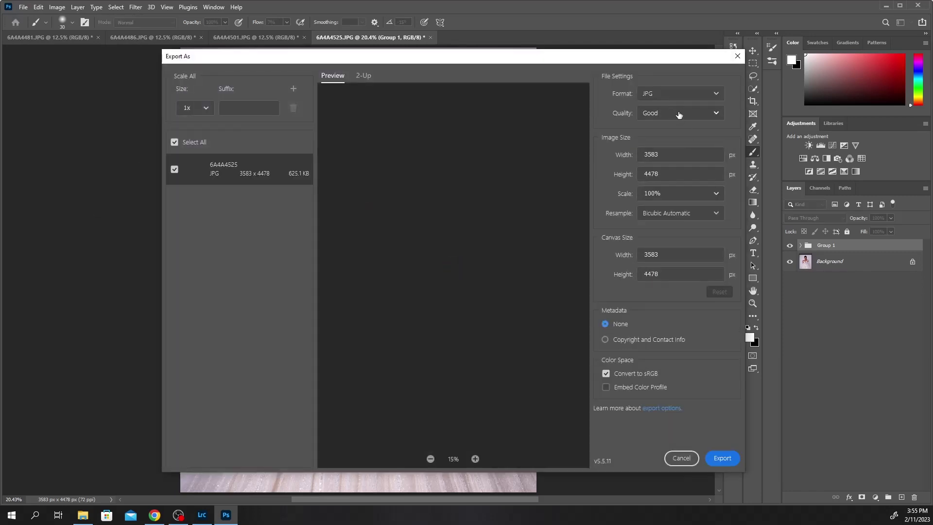
left_click(679, 116)
left_click(679, 225)
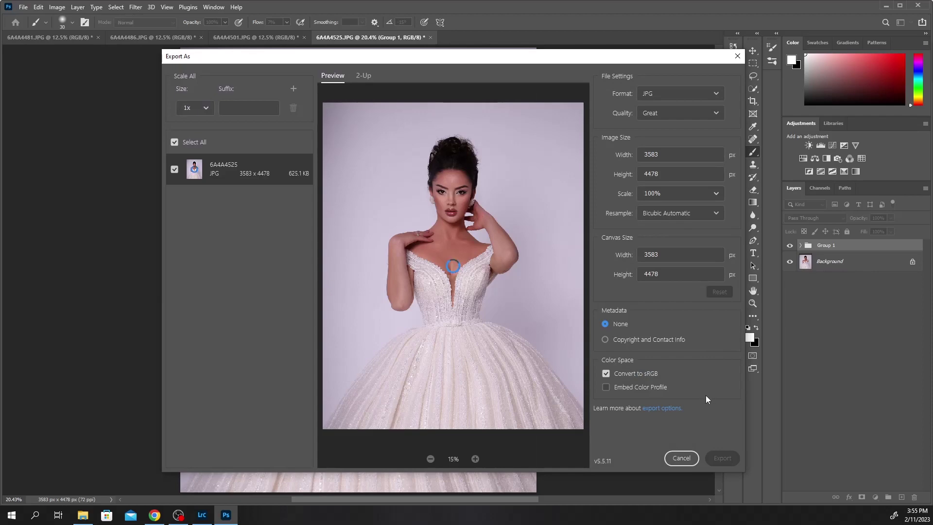
left_click(718, 462)
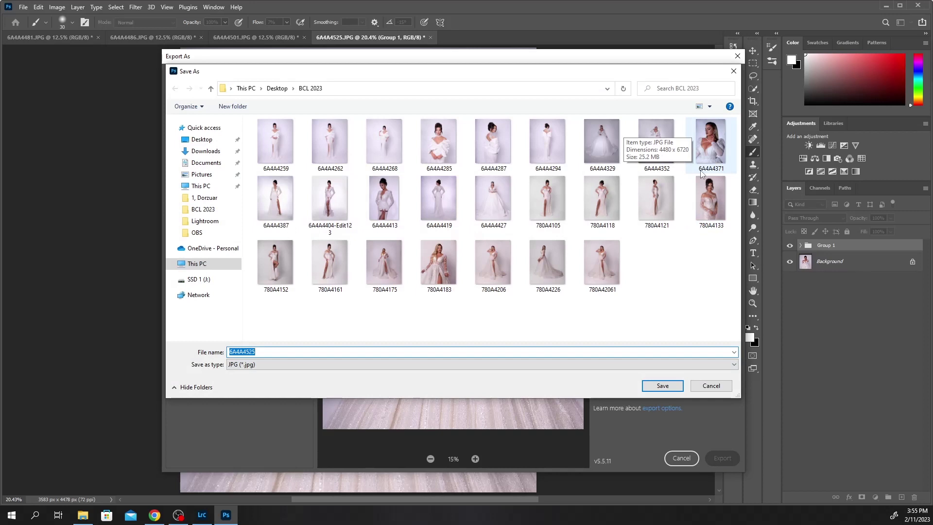
left_click(671, 388)
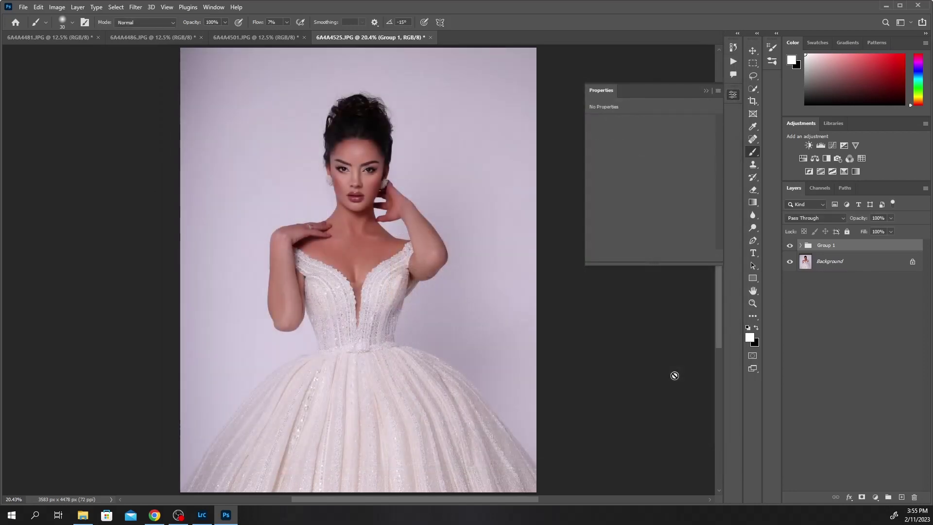
Open the exported 6A4A4525 JPG from the BCL 2023 folder for viewing.
left_click(883, 6)
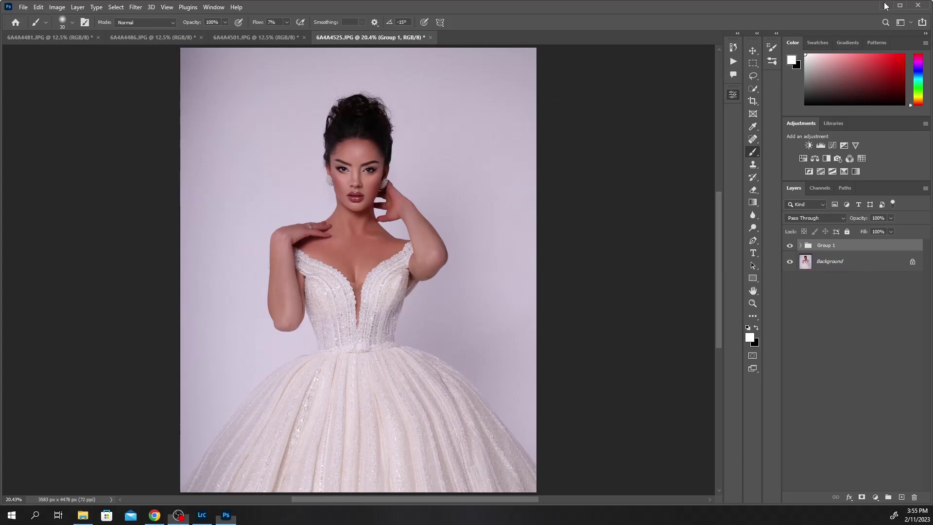
left_click(880, 9)
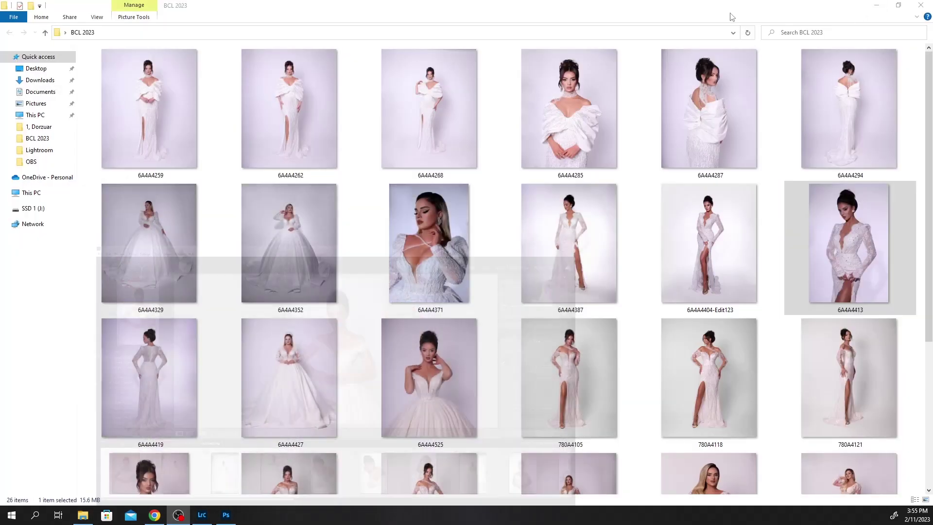
scroll(492, 190, "down", 3)
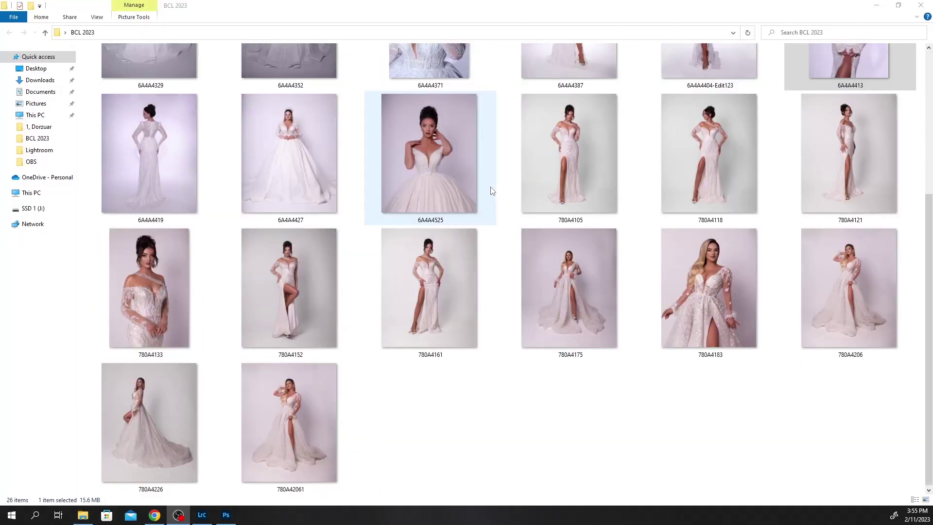
double_click(444, 174)
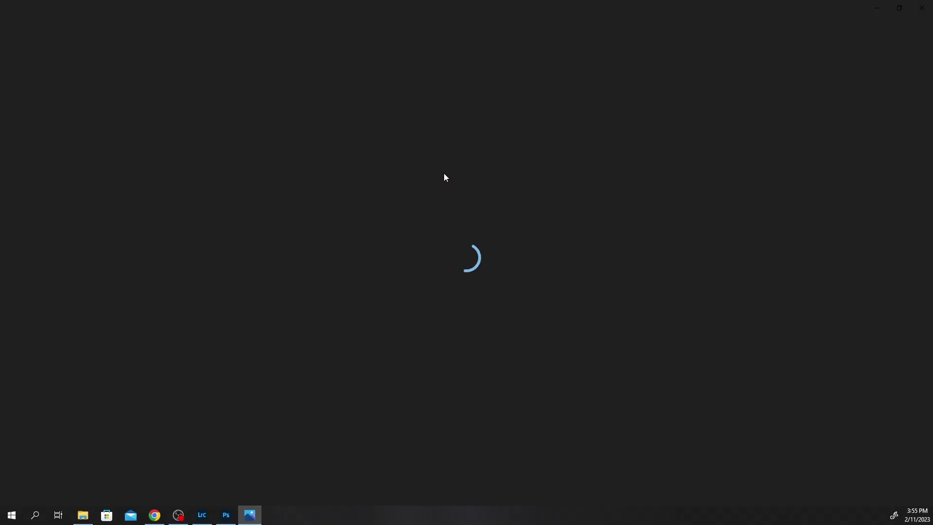
scroll(477, 162, "up", 2)
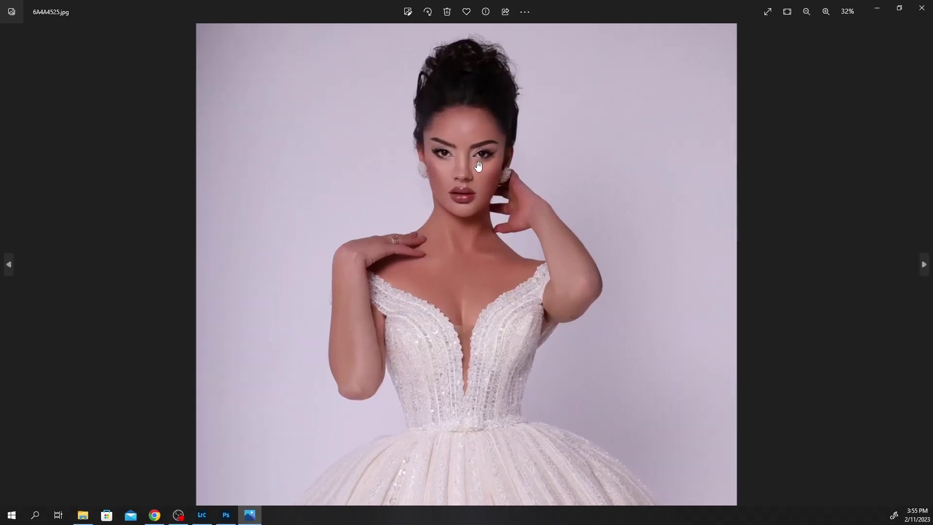
scroll(478, 163, "up", 3)
scroll(478, 165, "up", 2)
scroll(479, 166, "up", 3)
scroll(478, 167, "up", 3)
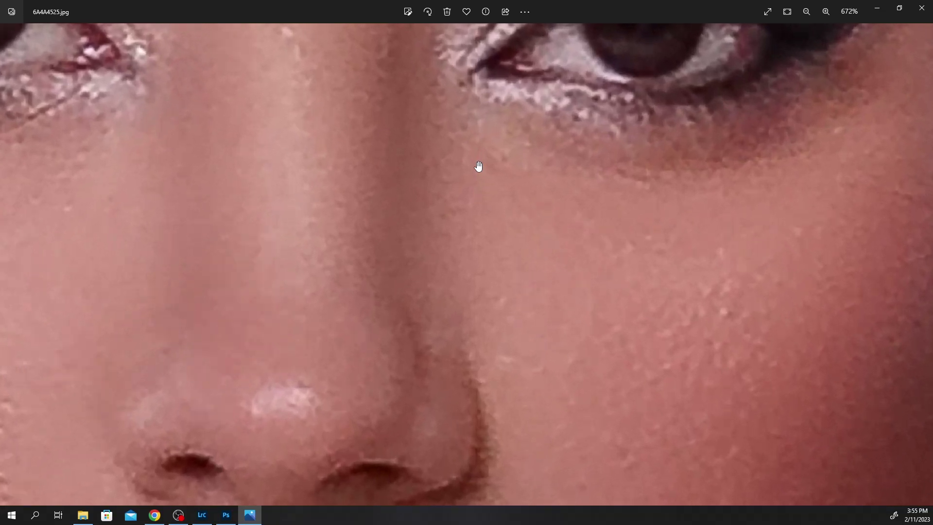
scroll(478, 167, "up", 3)
scroll(478, 167, "up", 3)
scroll(479, 166, "up", 2)
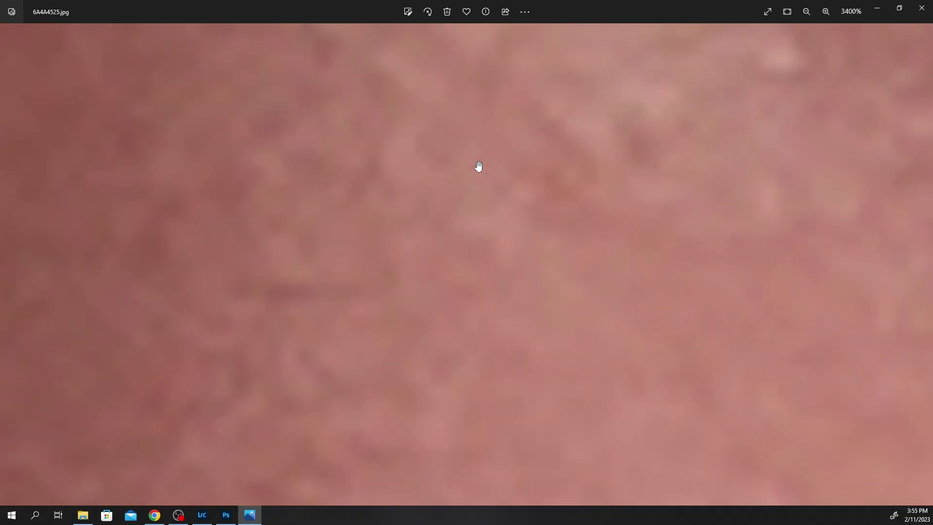
scroll(478, 167, "down", 4)
scroll(478, 168, "down", 4)
scroll(478, 173, "down", 3)
scroll(478, 174, "down", 3)
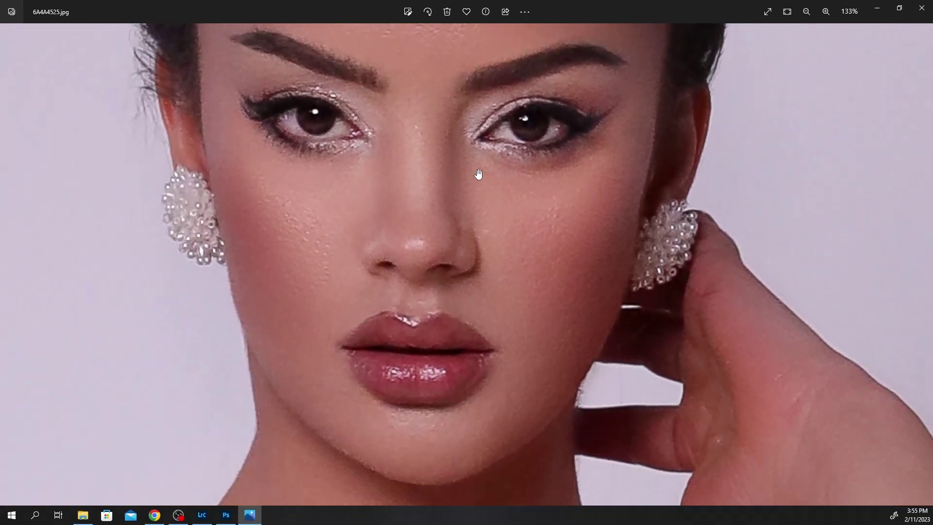
scroll(479, 174, "down", 2)
scroll(478, 174, "down", 2)
scroll(478, 173, "down", 1)
scroll(478, 173, "down", 2)
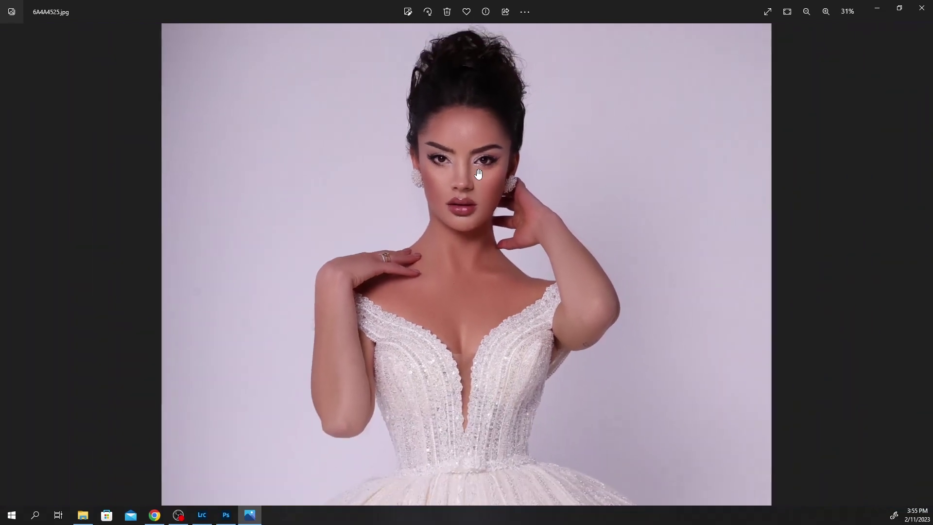